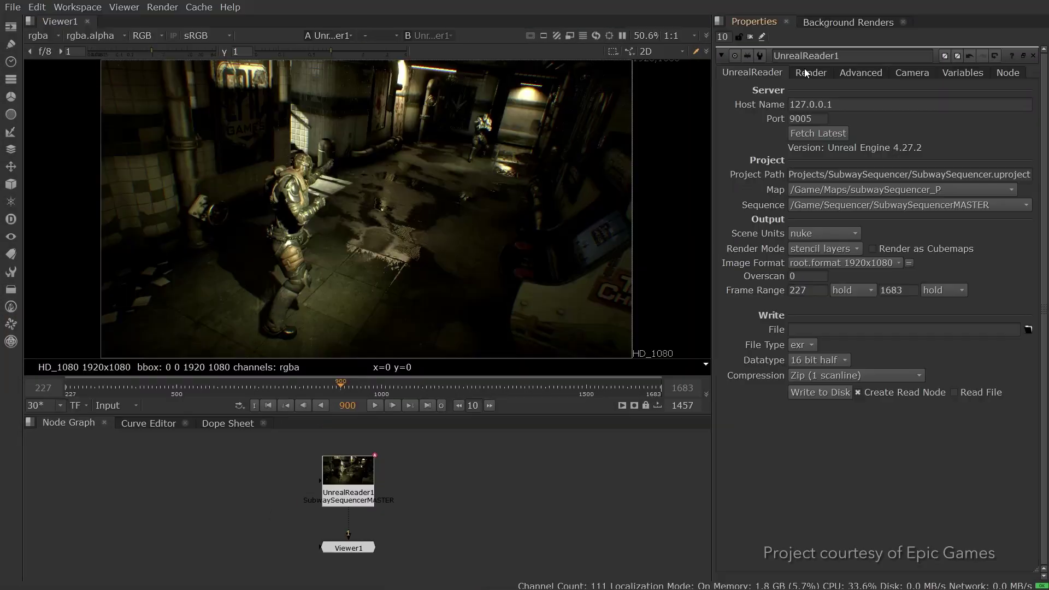
# Turn on Preview Layers and Picker Add on the UnrealReader's Render tab.
pyautogui.click(809, 72)
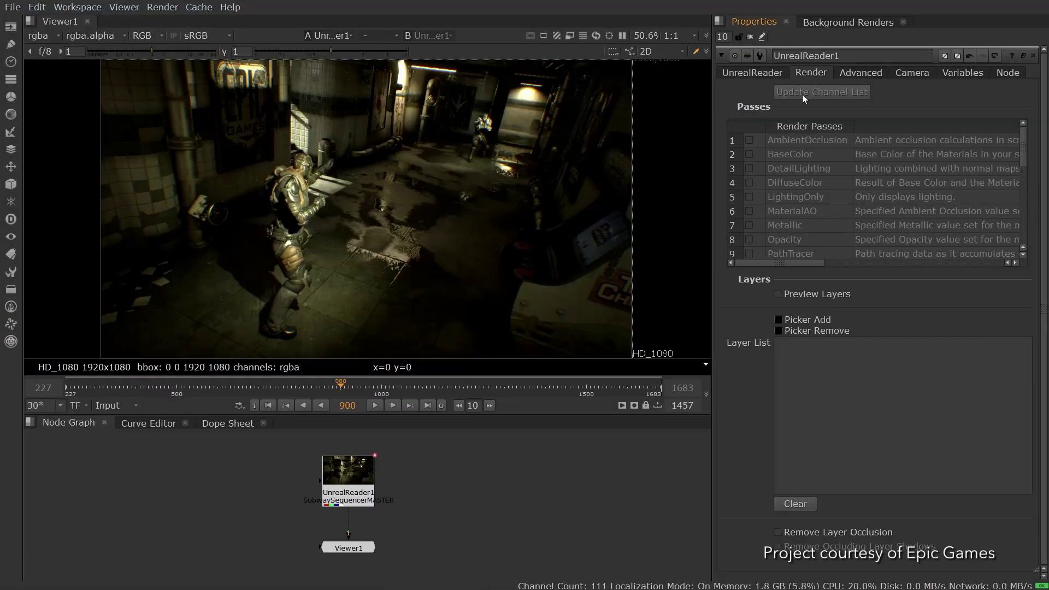
pyautogui.click(778, 295)
pyautogui.click(778, 319)
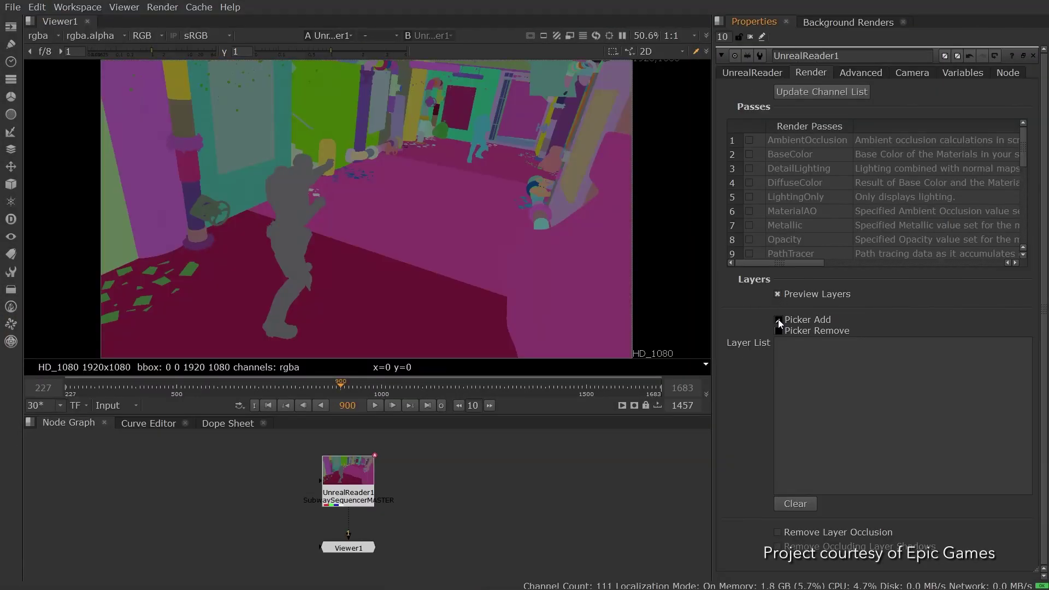
# Pick TrooperB and several SM_Hallway objects in the viewer to list their layers.
pyautogui.click(300, 278)
pyautogui.click(260, 136)
pyautogui.click(366, 202)
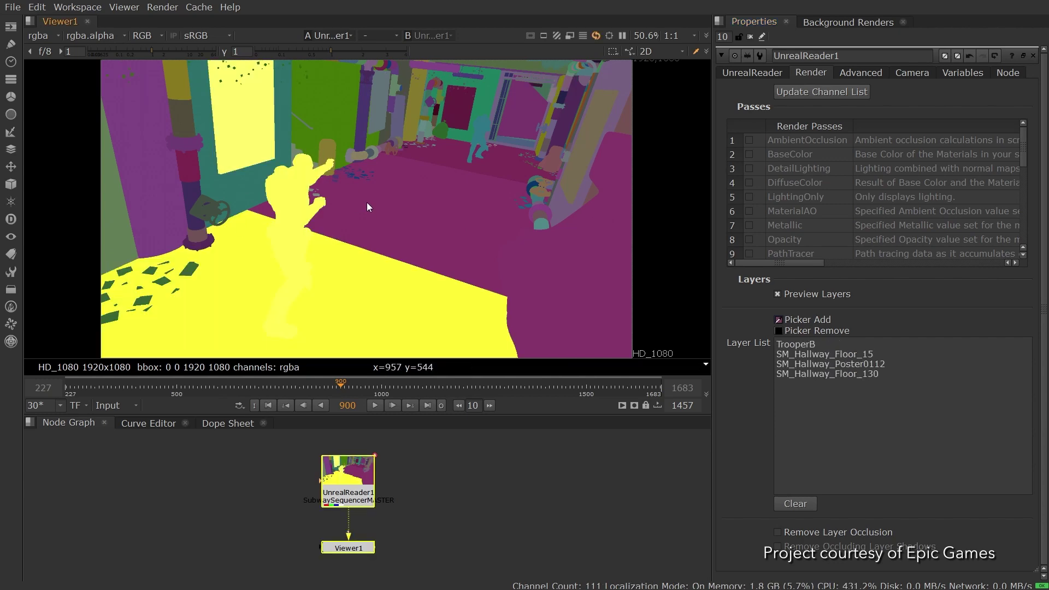
pyautogui.click(445, 129)
pyautogui.click(489, 107)
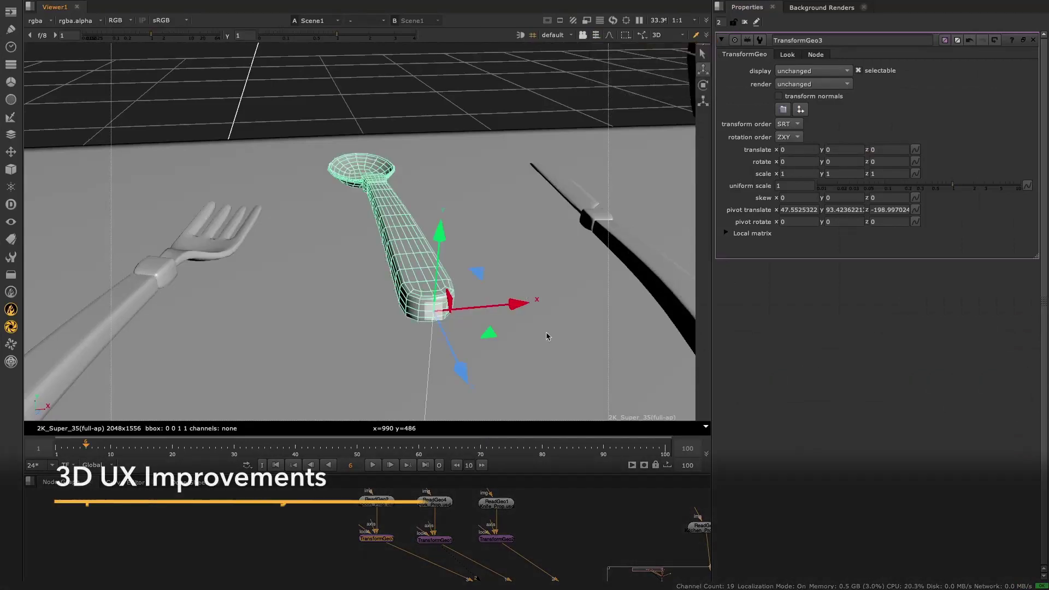
# Nudge the spoon along X, rotate it around its pivot, then rotate the cube.
pyautogui.moveTo(516, 303); pyautogui.dragTo(527, 303)
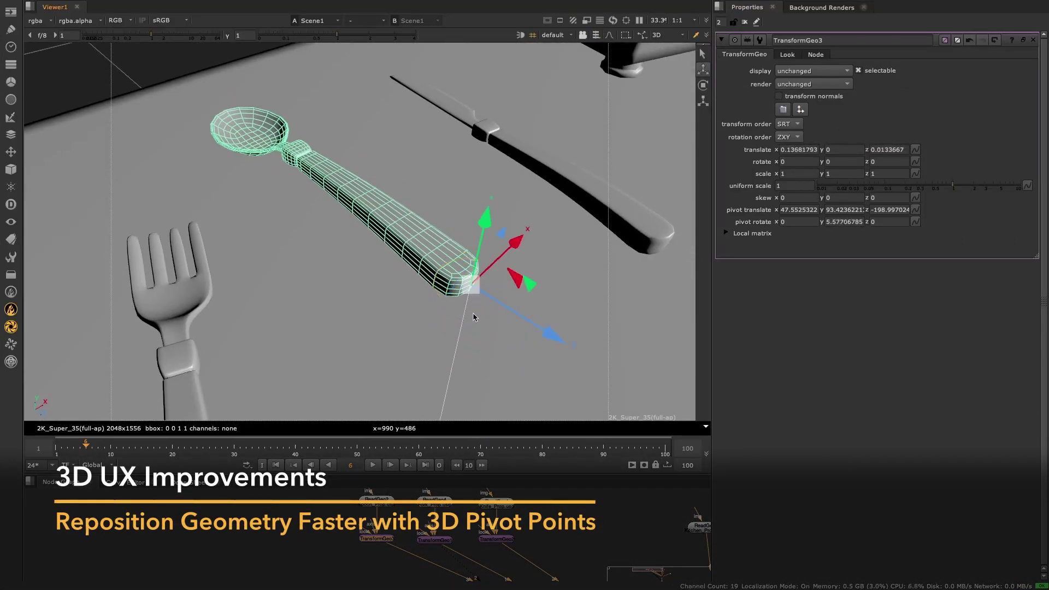
pyautogui.press('e')
pyautogui.moveTo(475, 352)
pyautogui.mouseDown()
pyautogui.moveTo(492, 351)
pyautogui.moveTo(440, 346)
pyautogui.moveTo(466, 343)
pyautogui.mouseUp()
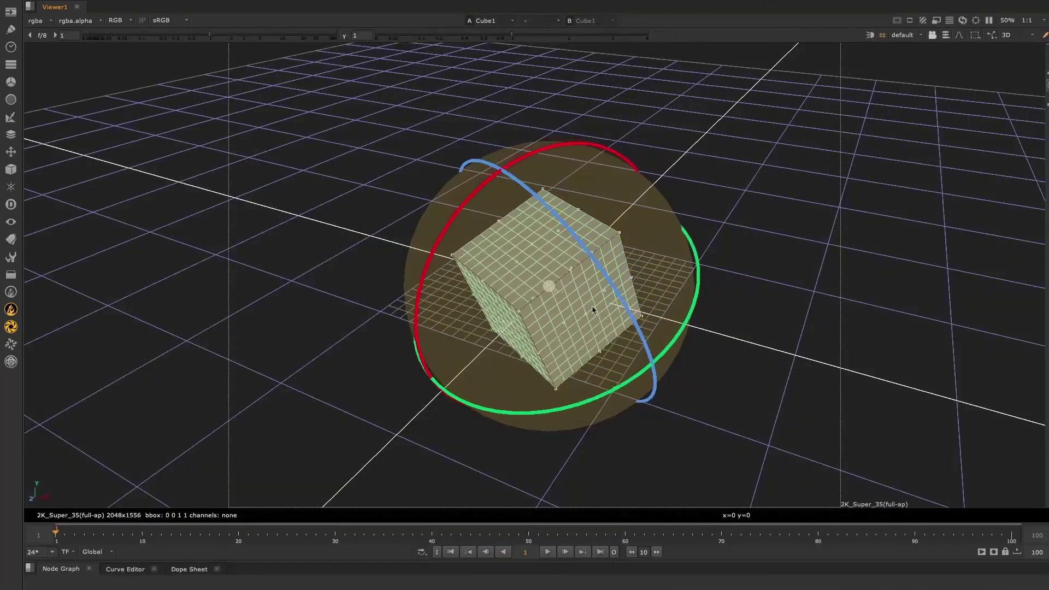
pyautogui.keyDown('ctrl'); pyautogui.moveTo(601, 170); pyautogui.dragTo(901, 269); pyautogui.keyUp('ctrl')
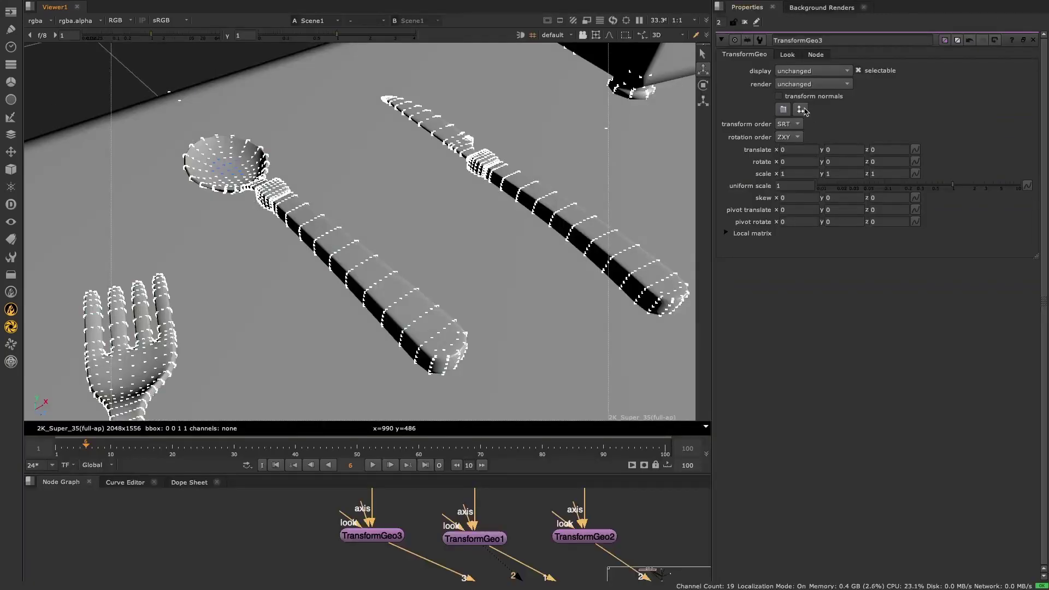
# Snap the spoon's pivot point to selected vertices at the end of its handle.
pyautogui.click(800, 110)
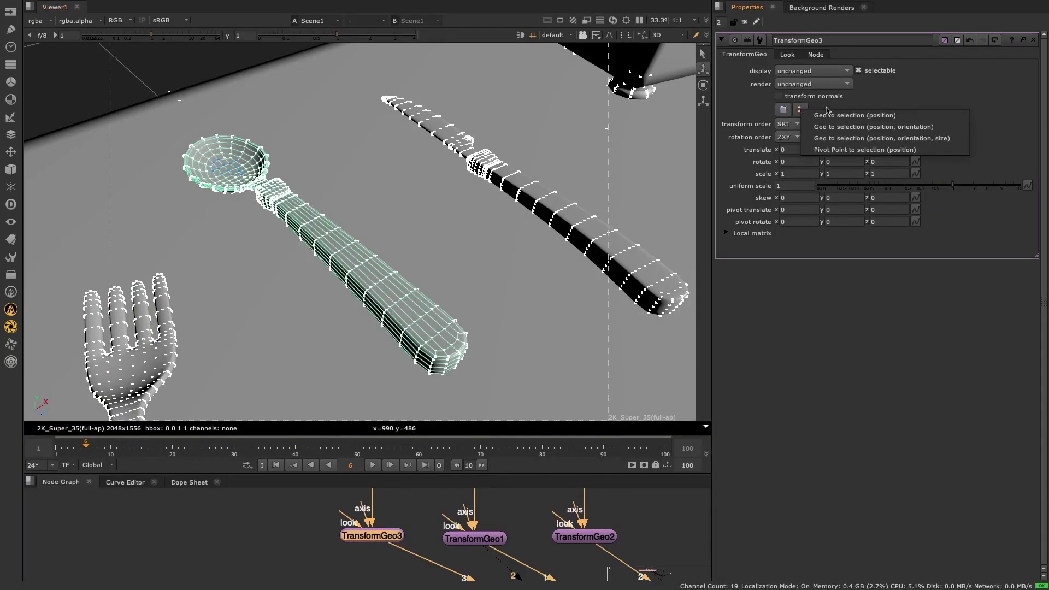
pyautogui.click(935, 157)
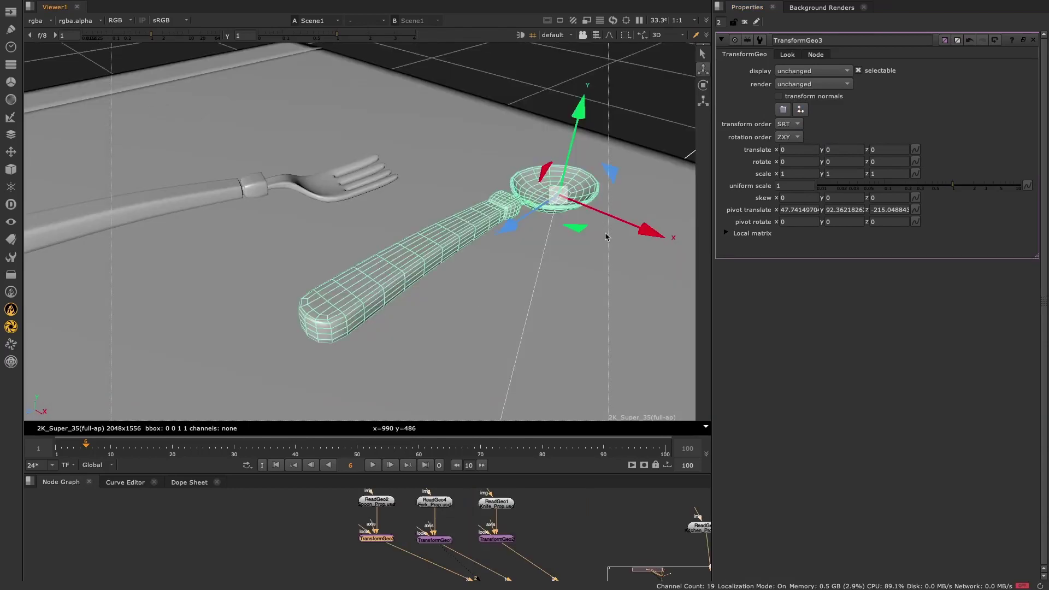
pyautogui.click(596, 35)
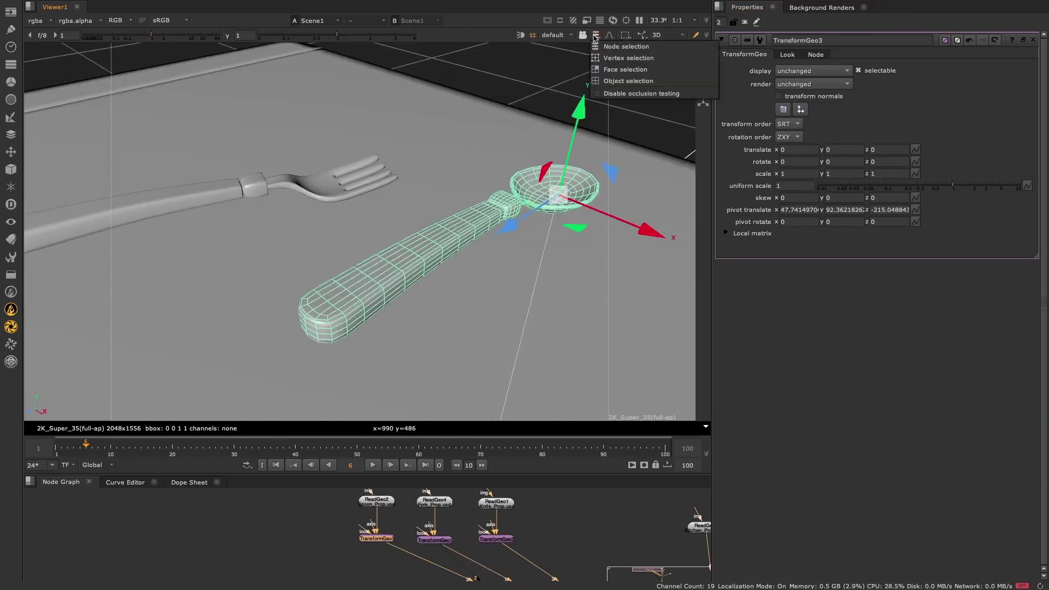
pyautogui.click(629, 58)
pyautogui.click(801, 110)
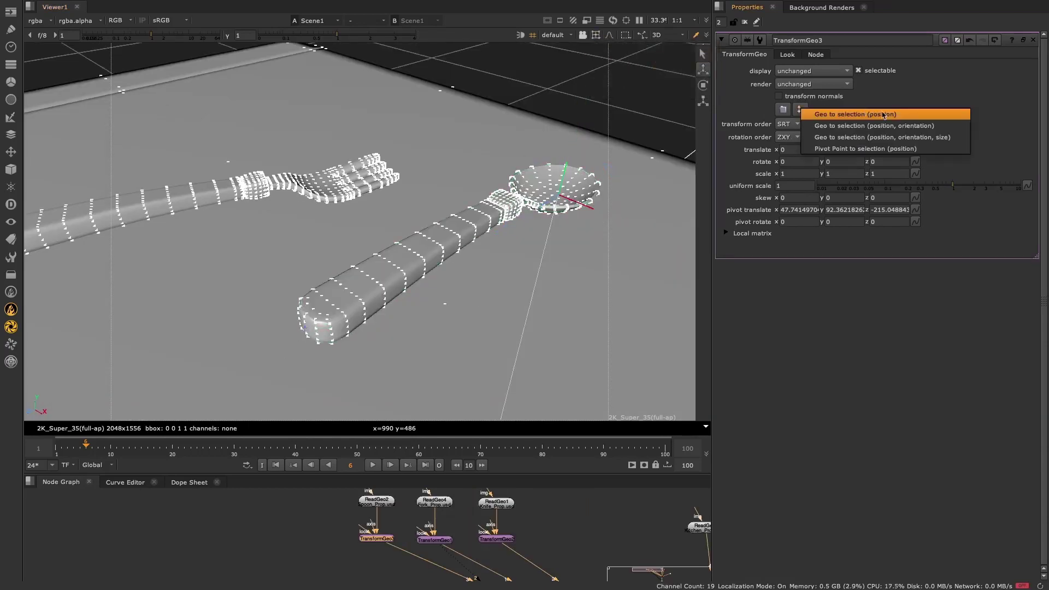
pyautogui.click(947, 148)
# Return to object selection and shift the spoon along X to translate x 0.137.
pyautogui.keyDown('ctrl'); pyautogui.moveTo(494, 346); pyautogui.dragTo(612, 108); pyautogui.keyUp('ctrl')
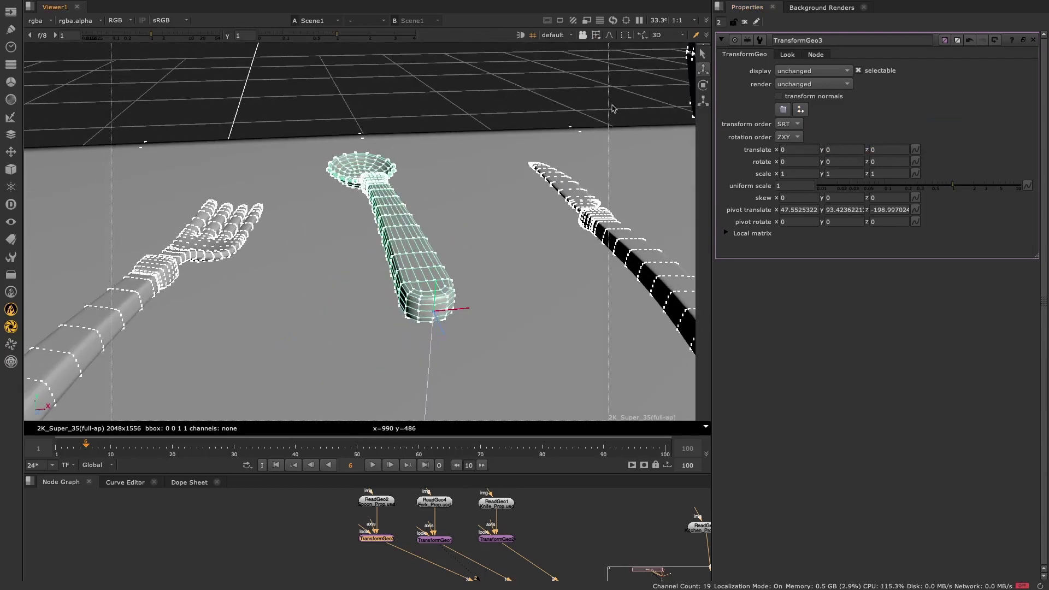
pyautogui.click(596, 35)
pyautogui.click(628, 46)
pyautogui.moveTo(493, 305)
pyautogui.mouseDown()
pyautogui.moveTo(524, 305)
pyautogui.moveTo(470, 322)
pyautogui.moveTo(477, 311)
pyautogui.mouseUp()
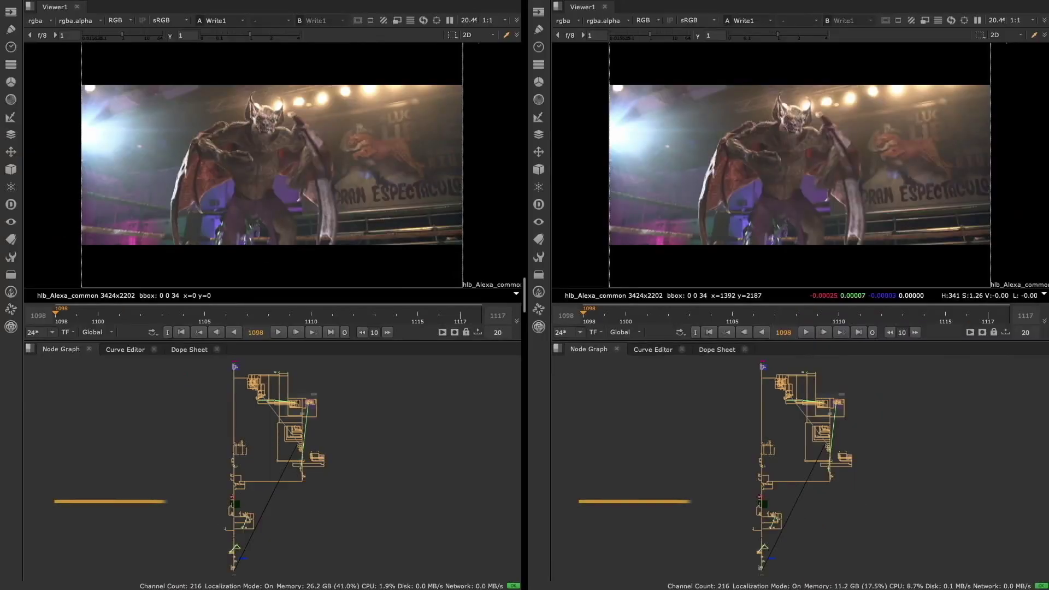
# Start playback of the creature shot in the Nuke 13.0 session to compare with 13.2.
pyautogui.click(282, 334)
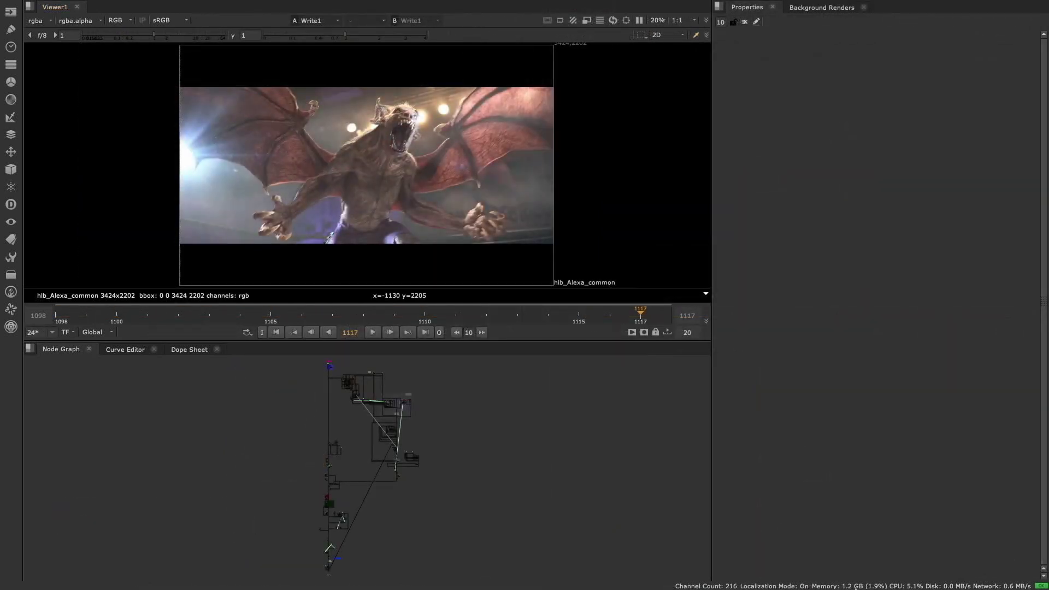
# Review the Project Settings render mode choices, top-down and classic.
pyautogui.press('s')
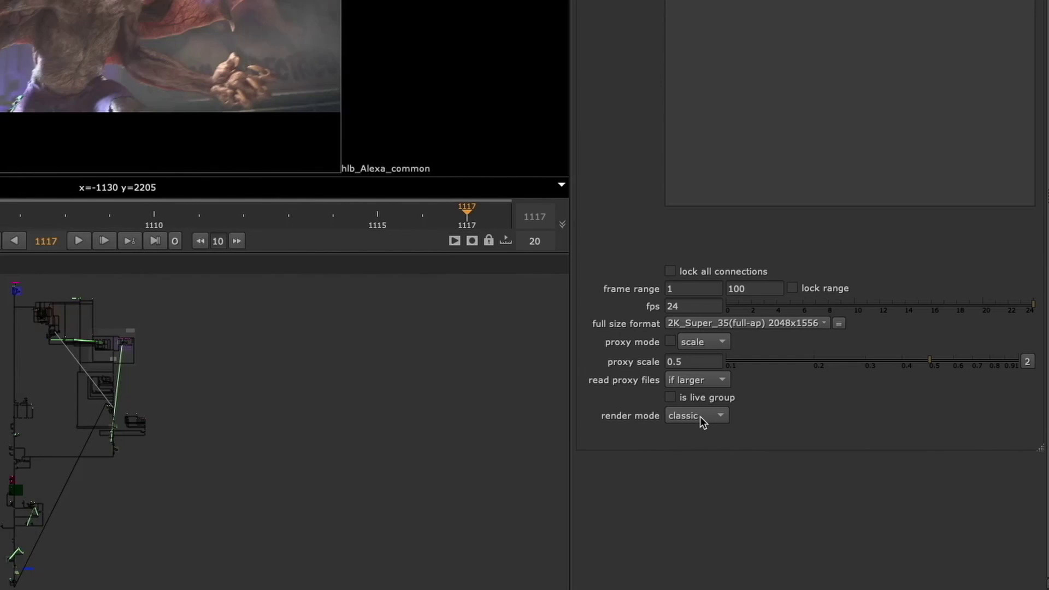
pyautogui.click(801, 454)
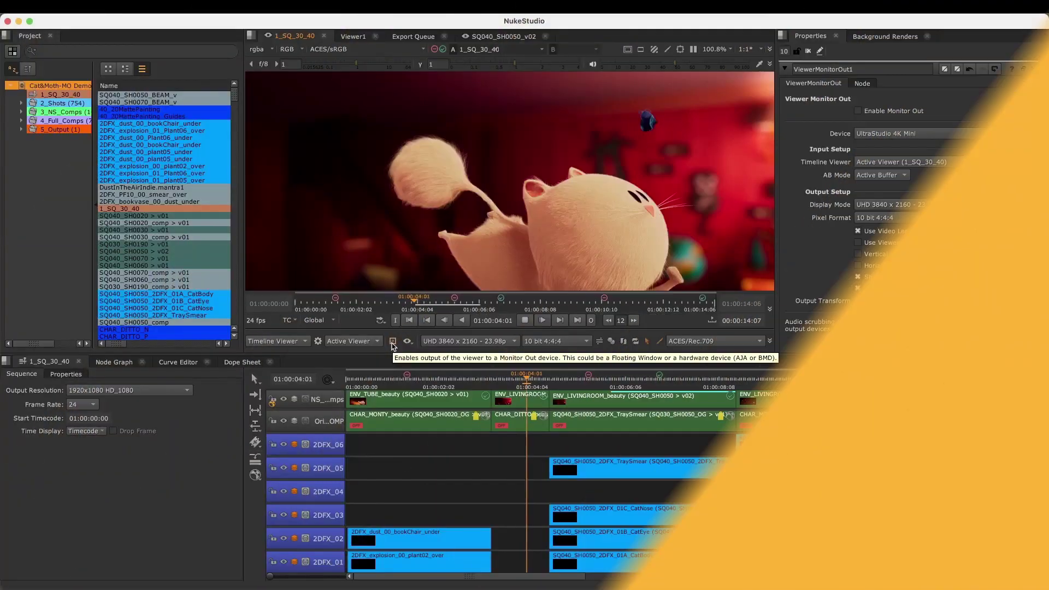
# Enable monitor output over NDI, select the NukeStudio source in NDI Video Monitor, and play.
pyautogui.click(392, 342)
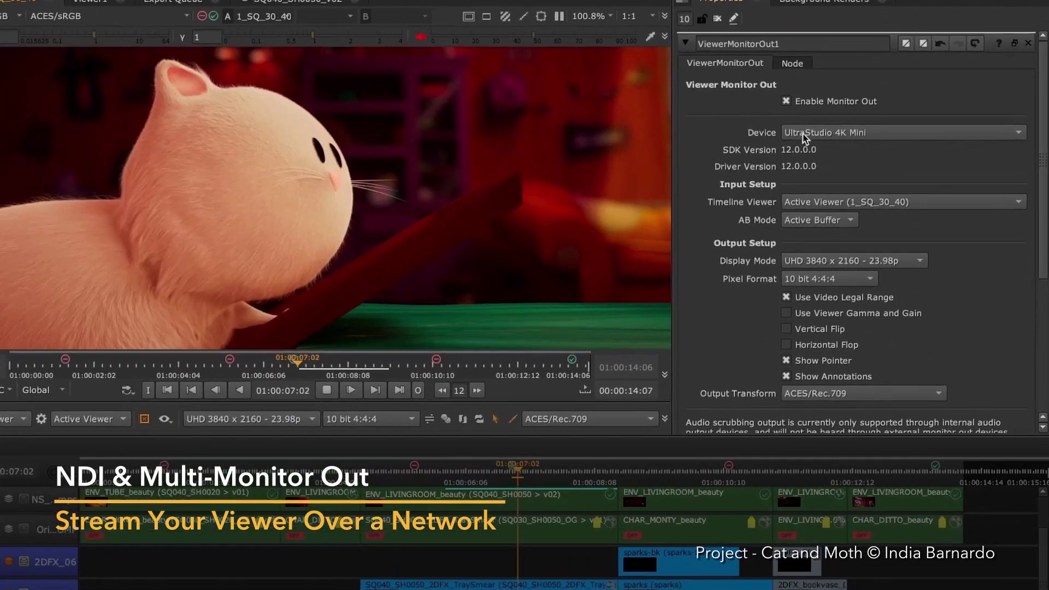
pyautogui.click(882, 133)
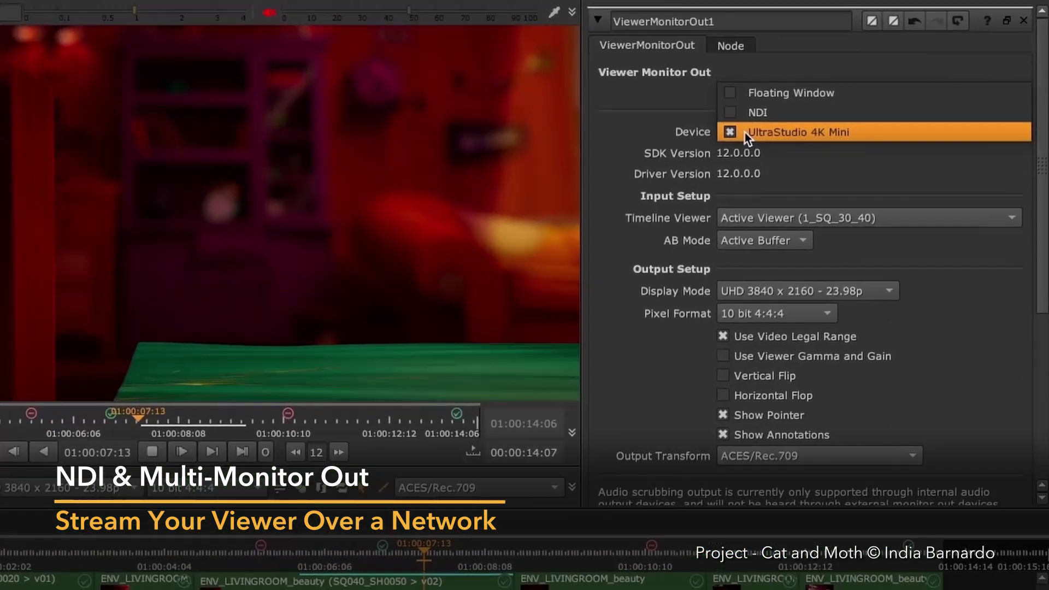
pyautogui.click(733, 111)
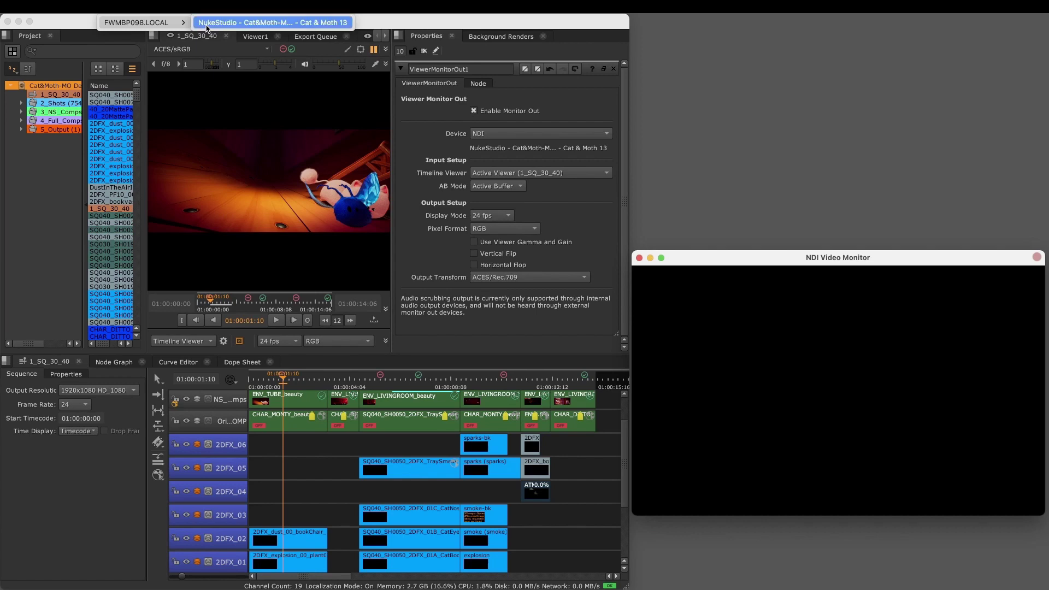
pyautogui.click(206, 24)
pyautogui.click(279, 320)
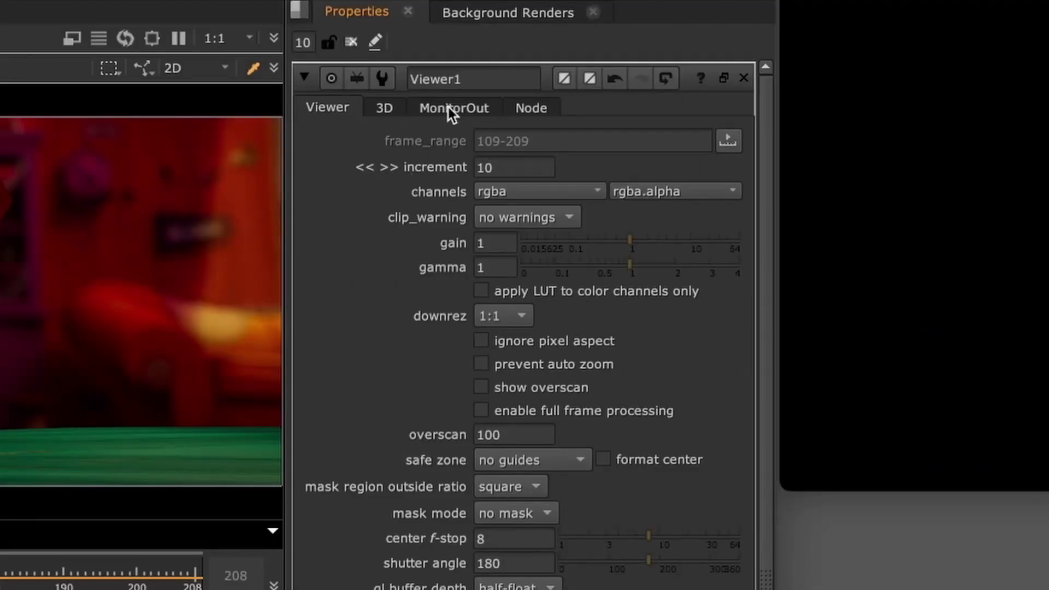
# Check Viewer1's MonitorOut pixel format options, then switch to the CatMoth Quad workspace.
pyautogui.click(460, 106)
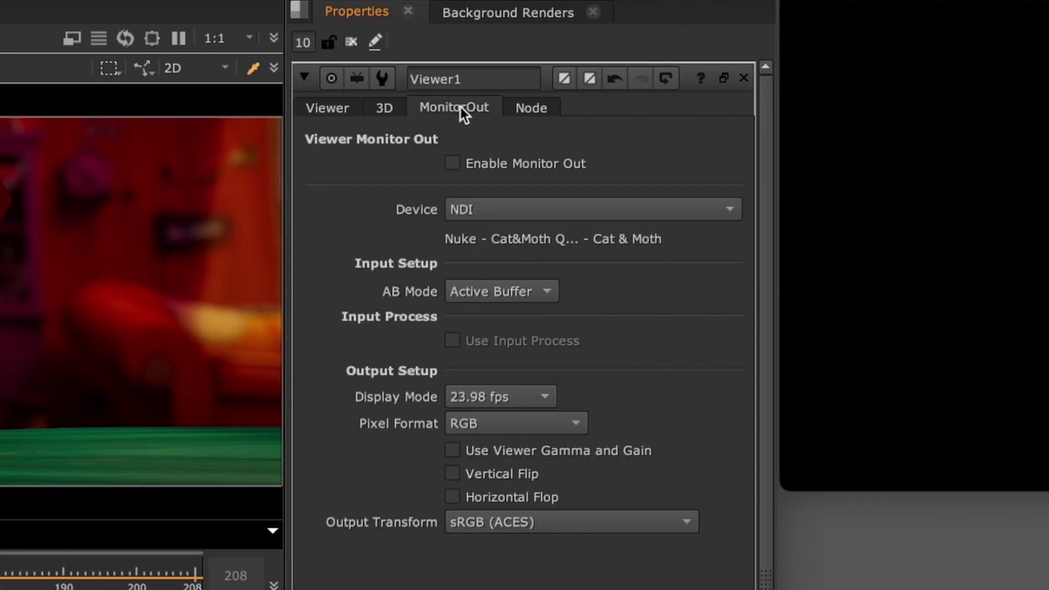
pyautogui.click(565, 424)
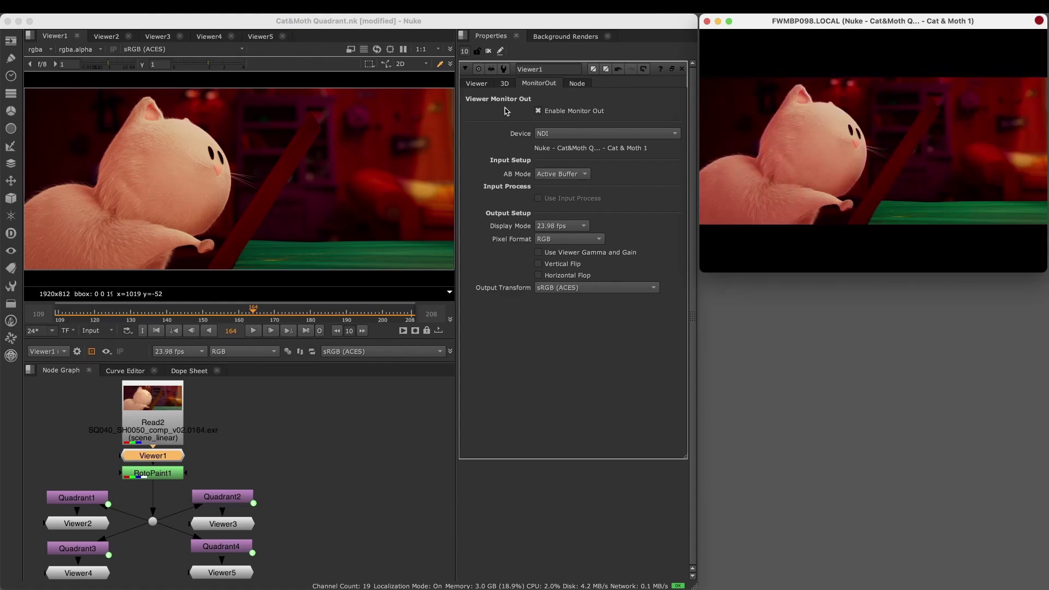
pyautogui.click(306, 7)
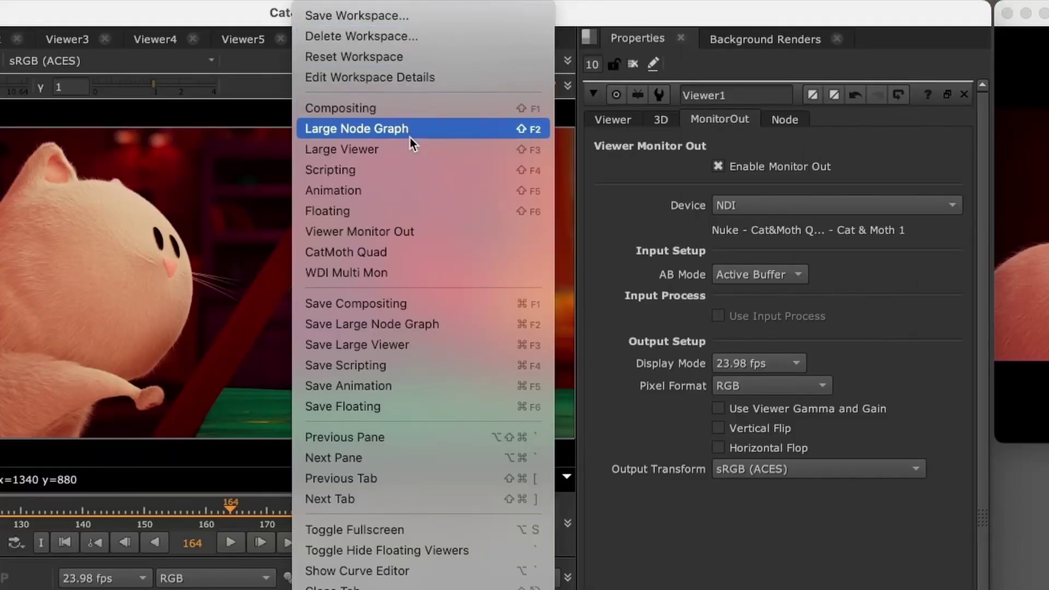
pyautogui.click(427, 254)
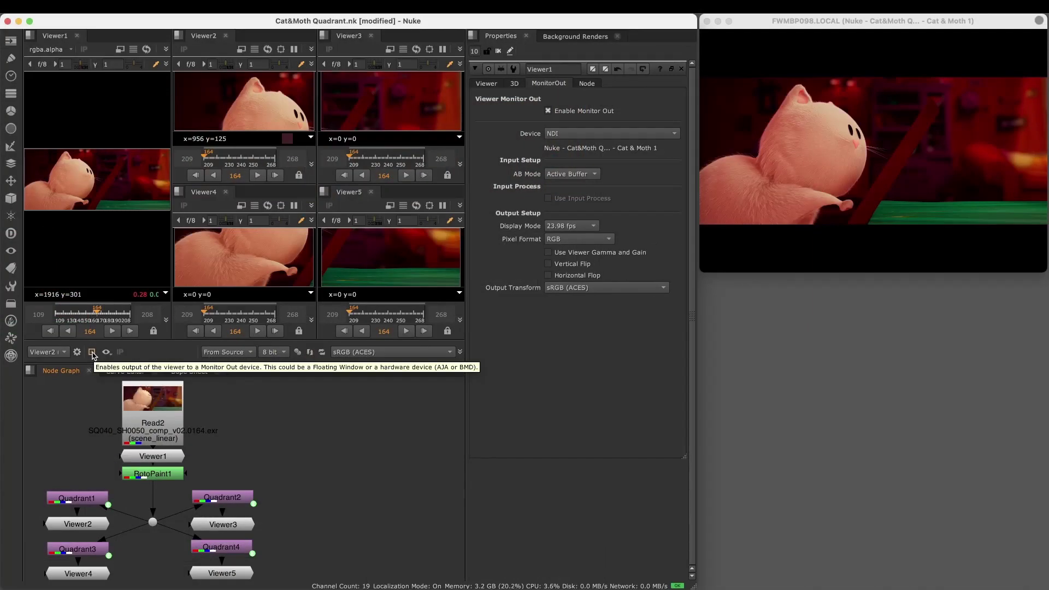
# Send Viewer2's picture to the NDI monitor output and play the cat shot.
pyautogui.click(93, 353)
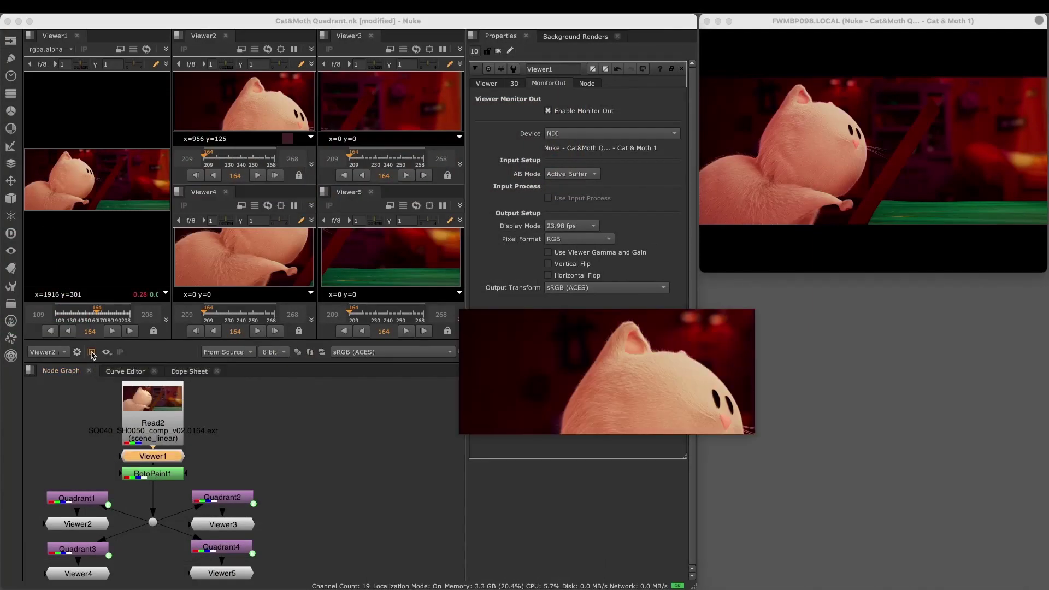
pyautogui.click(65, 353)
pyautogui.click(66, 363)
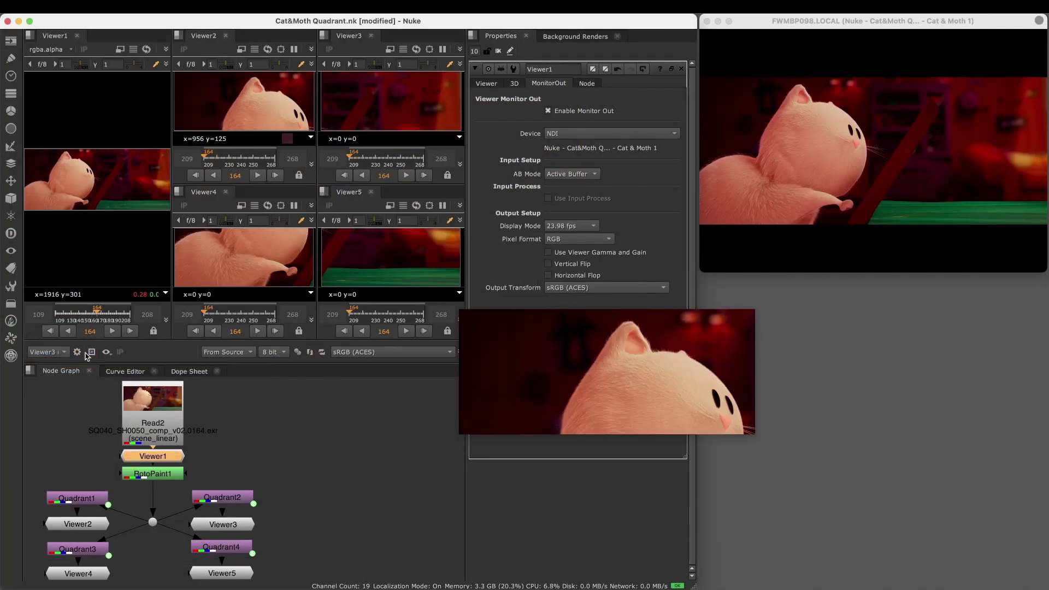
pyautogui.click(65, 352)
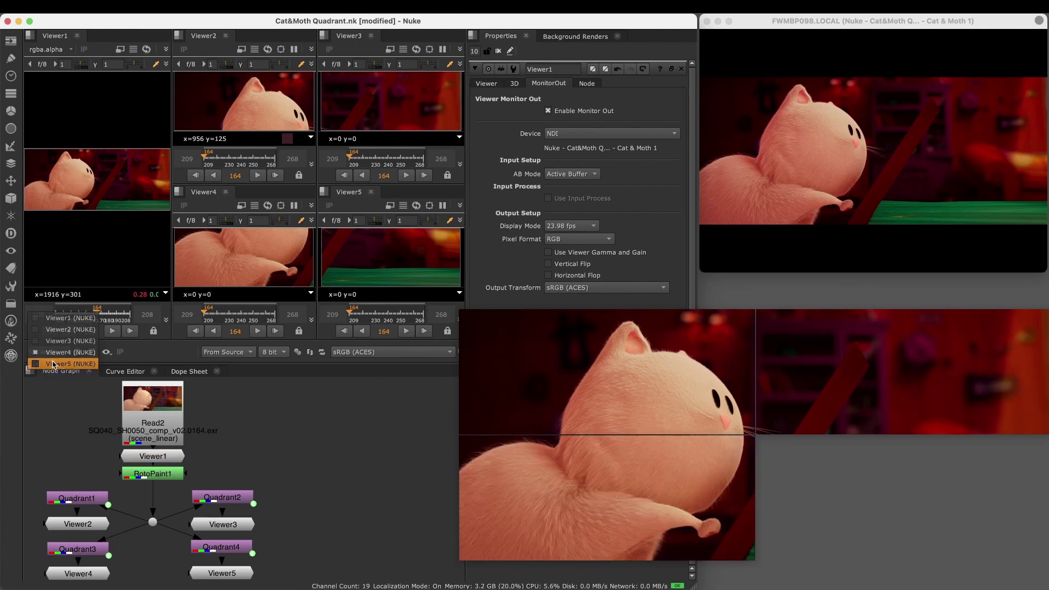
pyautogui.click(91, 351)
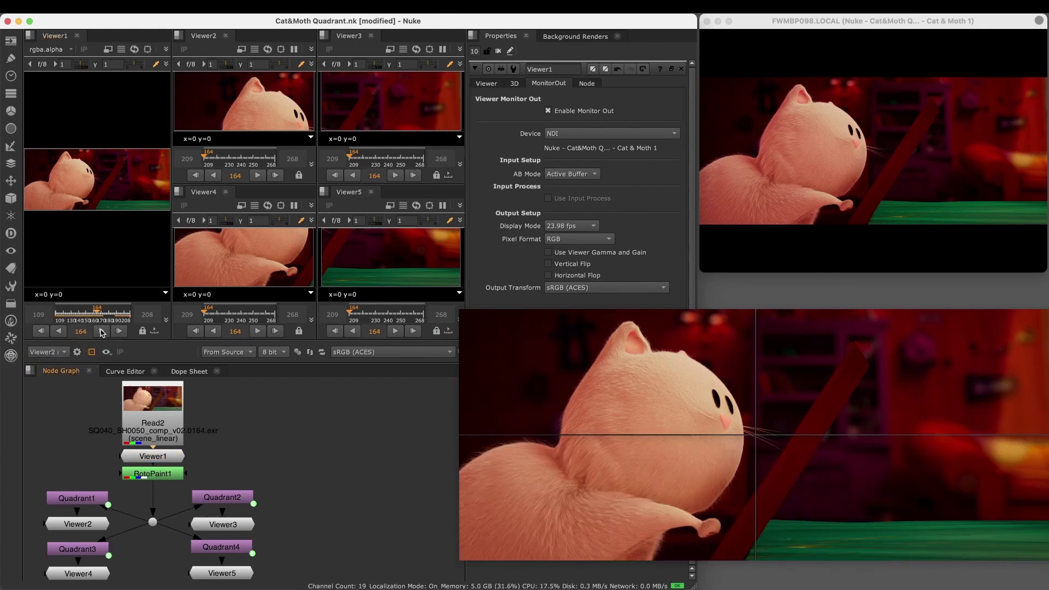
pyautogui.click(101, 331)
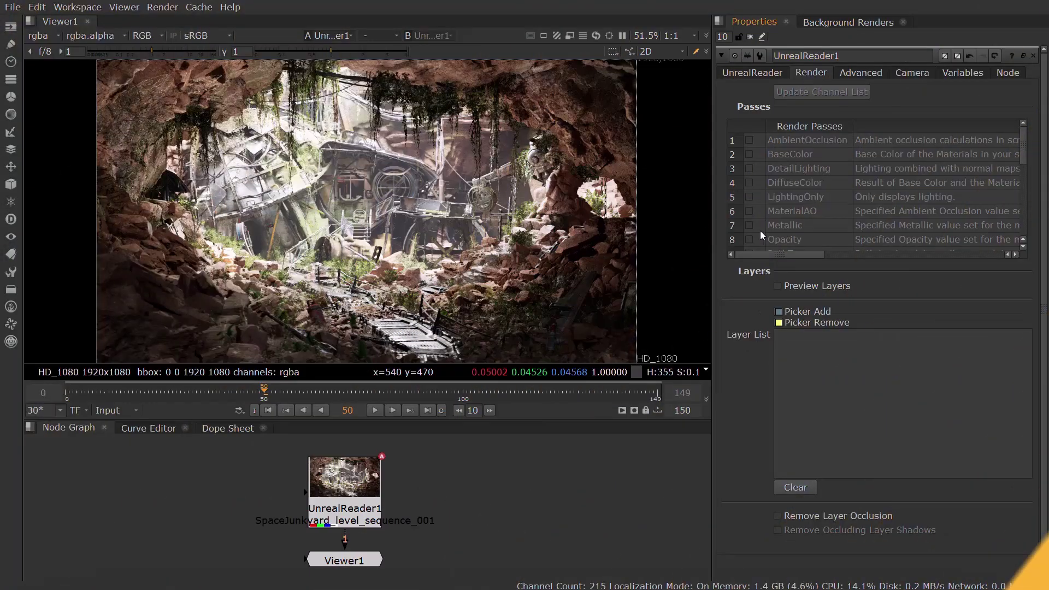
# Preview the cave's Unreal stencil layers and pick two wall set-piece layers into the list.
pyautogui.click(776, 287)
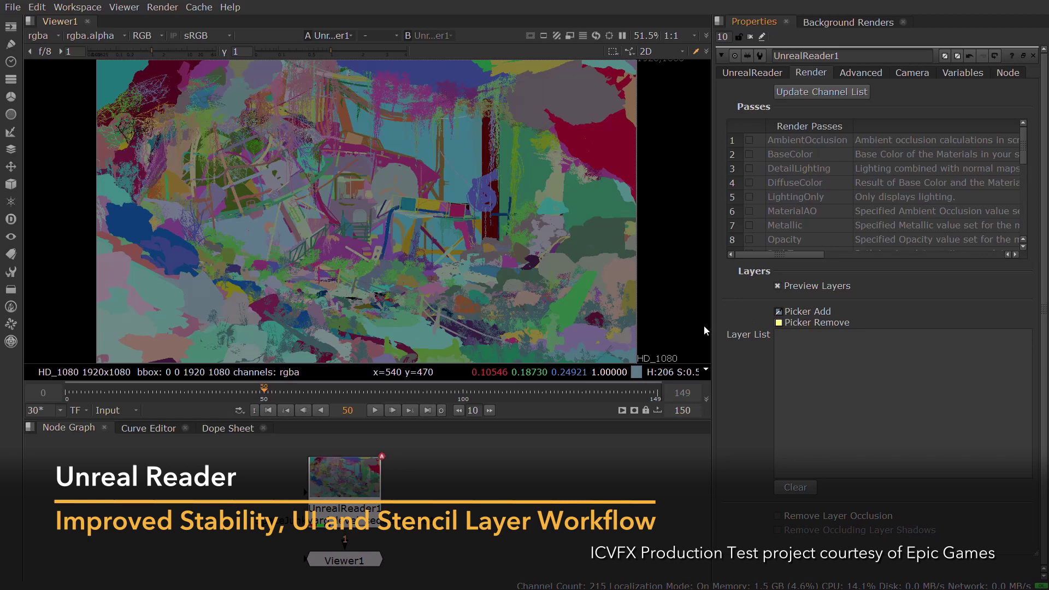
pyautogui.keyDown('ctrl'); pyautogui.click(460, 143); pyautogui.keyUp('ctrl')
pyautogui.keyDown('ctrl'); pyautogui.click(419, 201); pyautogui.keyUp('ctrl')
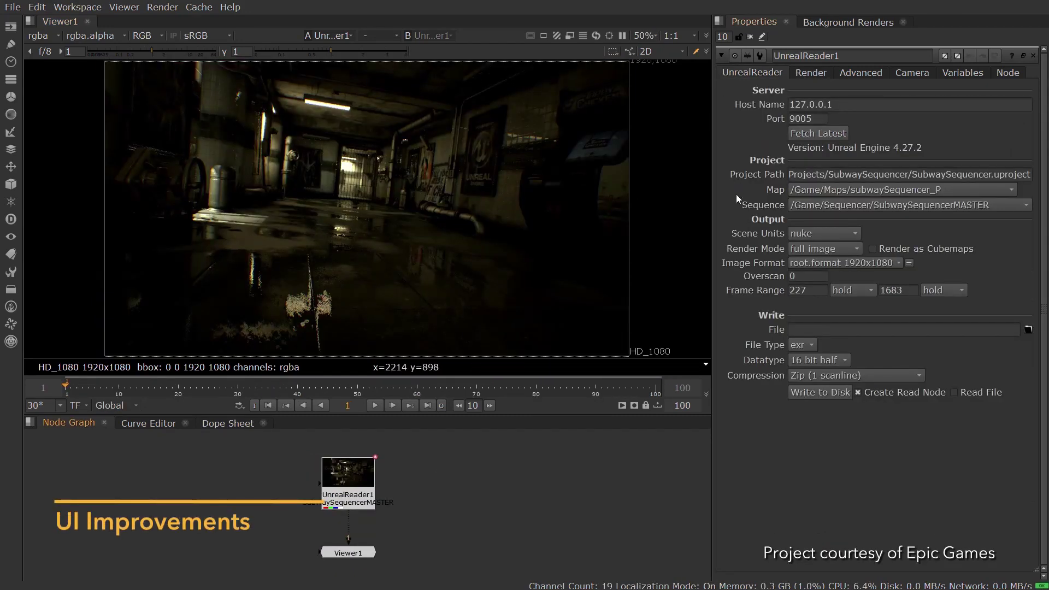
# Enable Preview Layers and Picker Add, then pick trooper, floor, poster and region stencil layers.
pyautogui.click(810, 73)
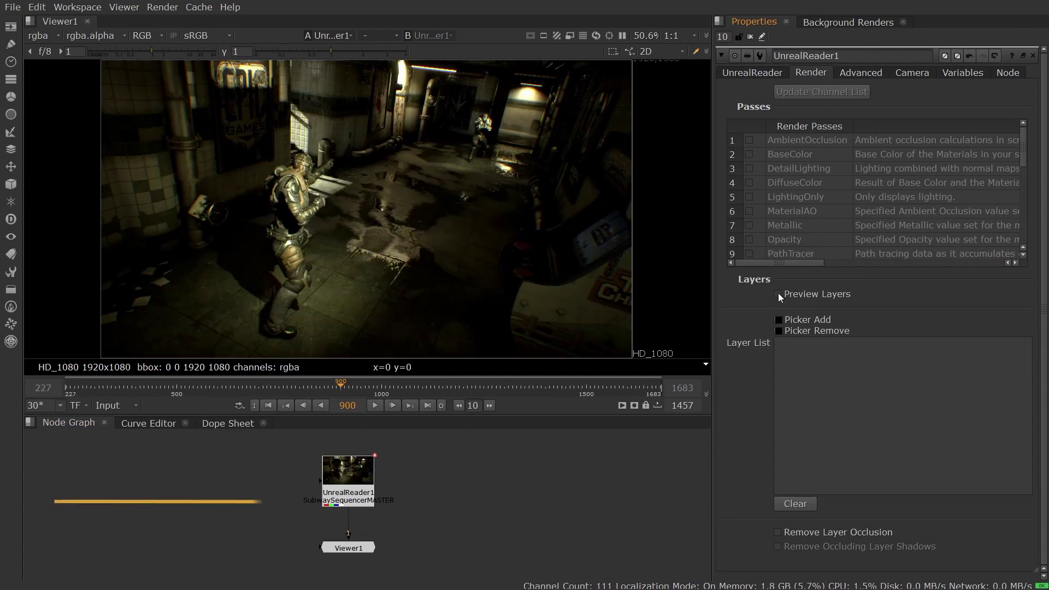
pyautogui.click(777, 294)
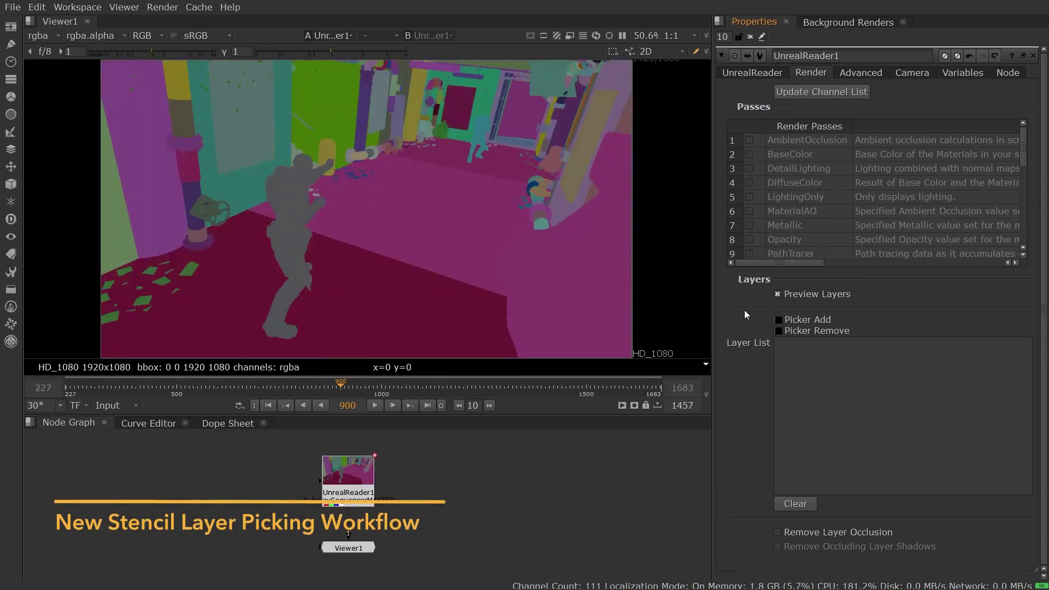
pyautogui.click(777, 320)
pyautogui.click(292, 257)
pyautogui.click(250, 234)
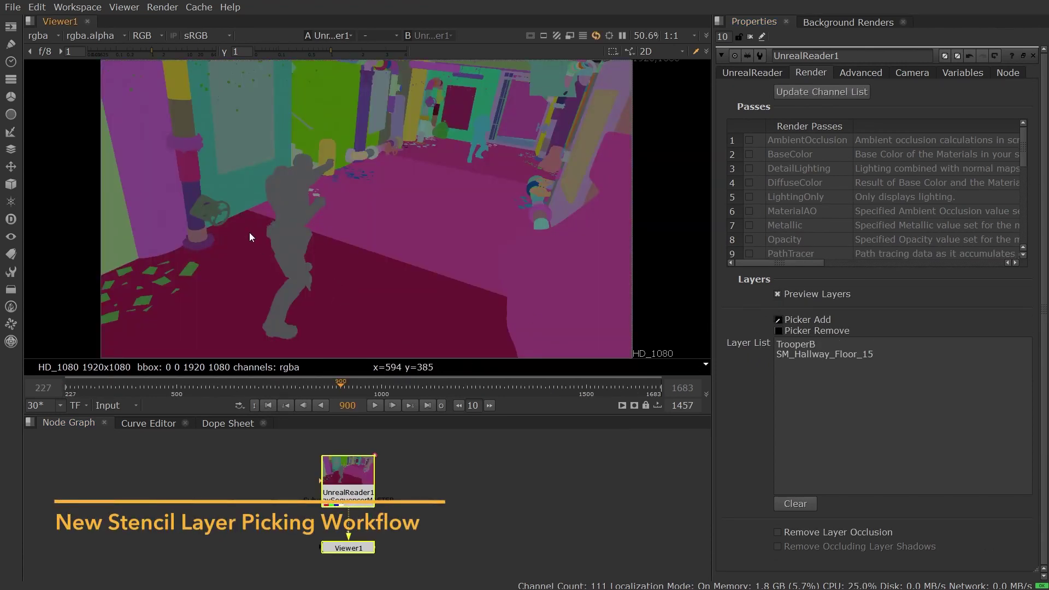
pyautogui.click(271, 134)
pyautogui.click(393, 180)
pyautogui.click(450, 109)
pyautogui.moveTo(485, 103); pyautogui.dragTo(535, 158)
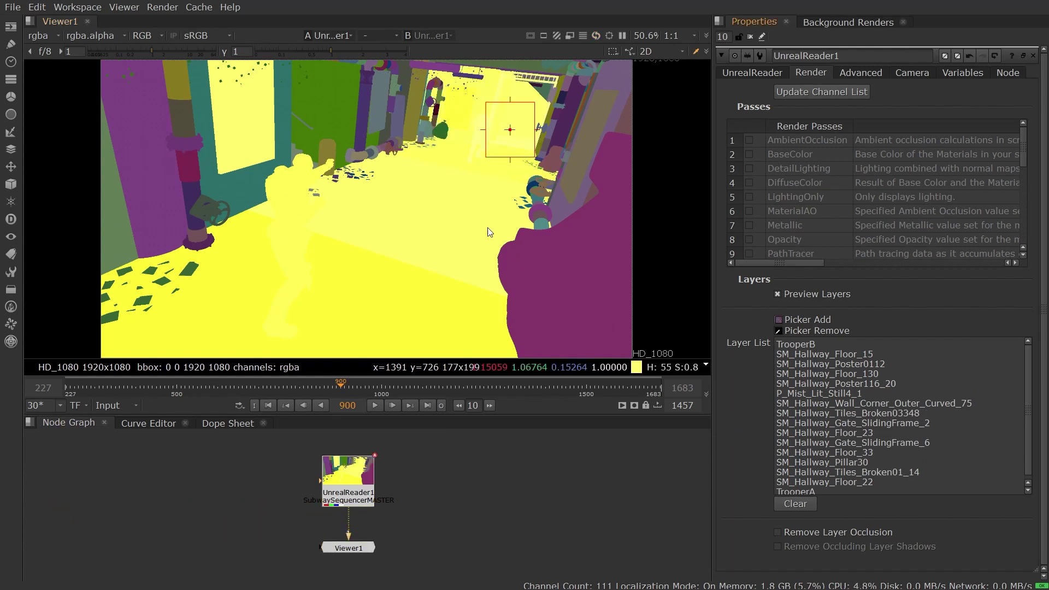
# Clear the picked layers and enter the wildcard patterns *Pipe* and *Floor* in Layer List.
pyautogui.moveTo(256, 106); pyautogui.dragTo(528, 284)
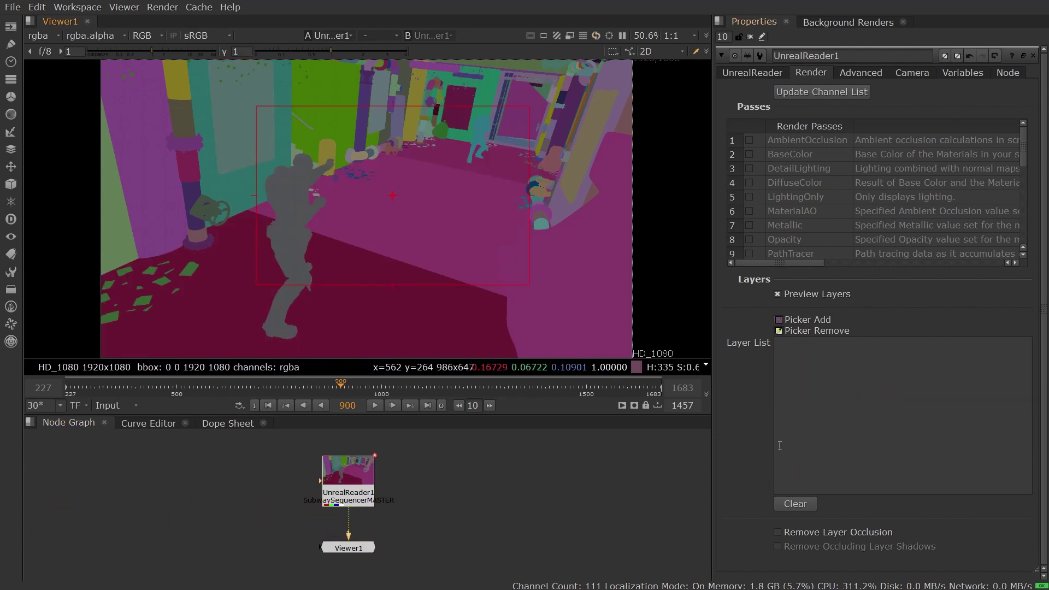
pyautogui.click(804, 358)
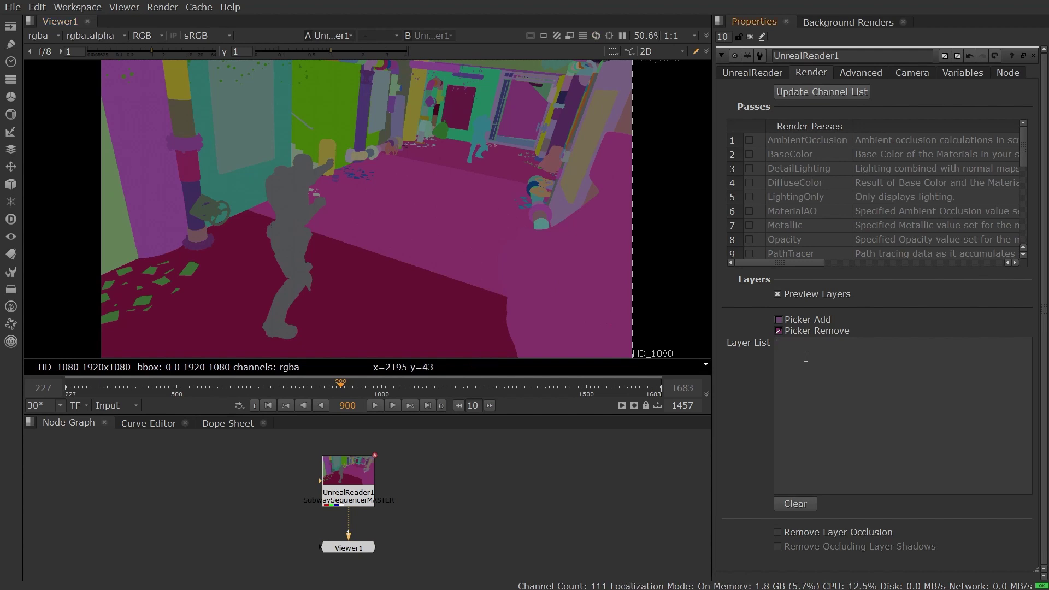
pyautogui.write('*Pipe*')
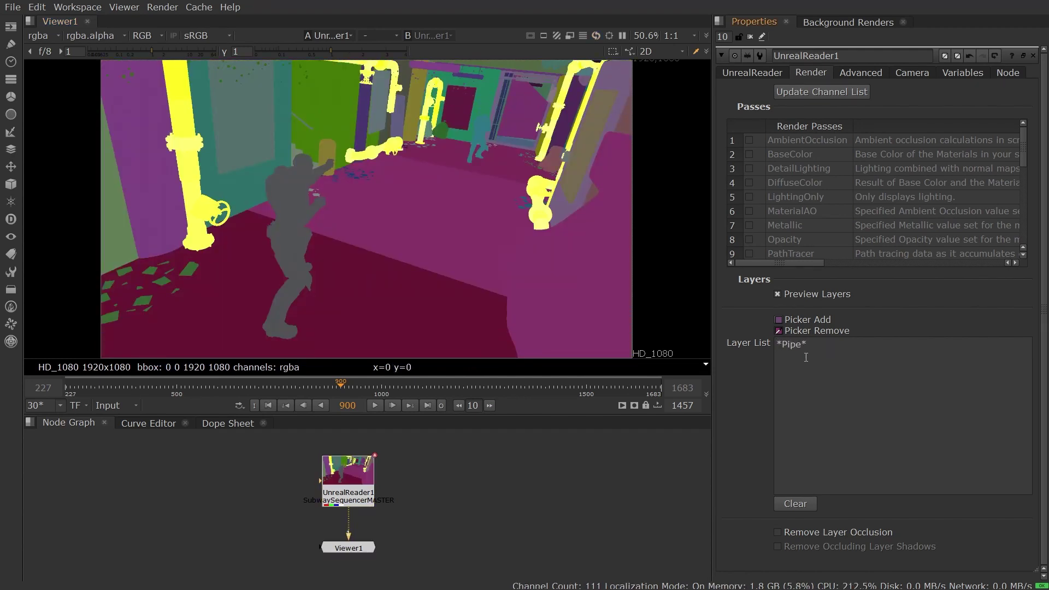
pyautogui.press('Return')
pyautogui.write('*Floor*')
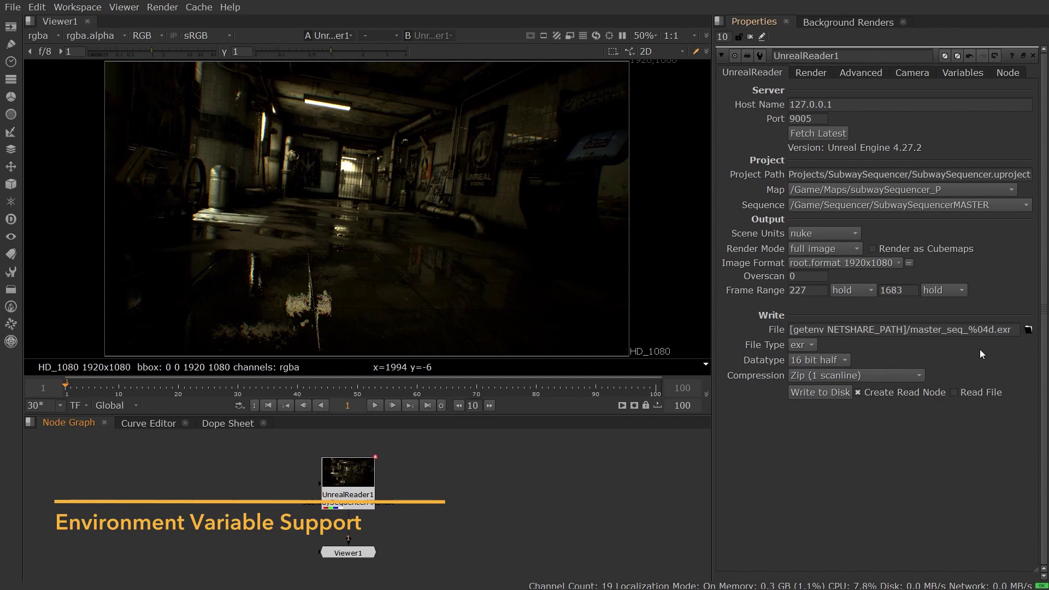
# Highlight the [getenv NETSHARE_PATH] part of the master_seq_%04d.exr output path.
pyautogui.click(1012, 329)
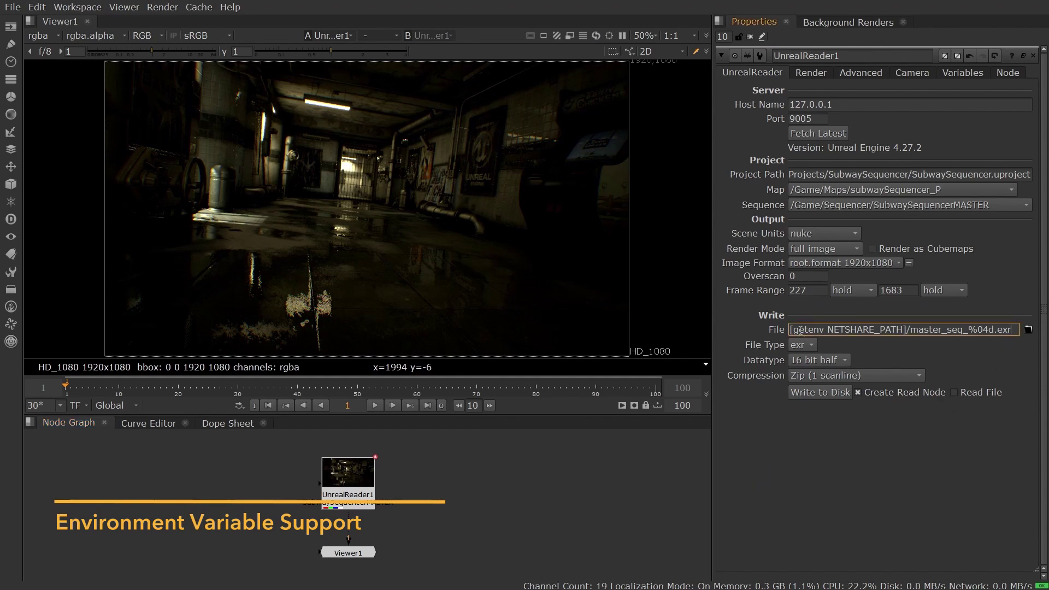
pyautogui.moveTo(790, 330); pyautogui.dragTo(906, 328)
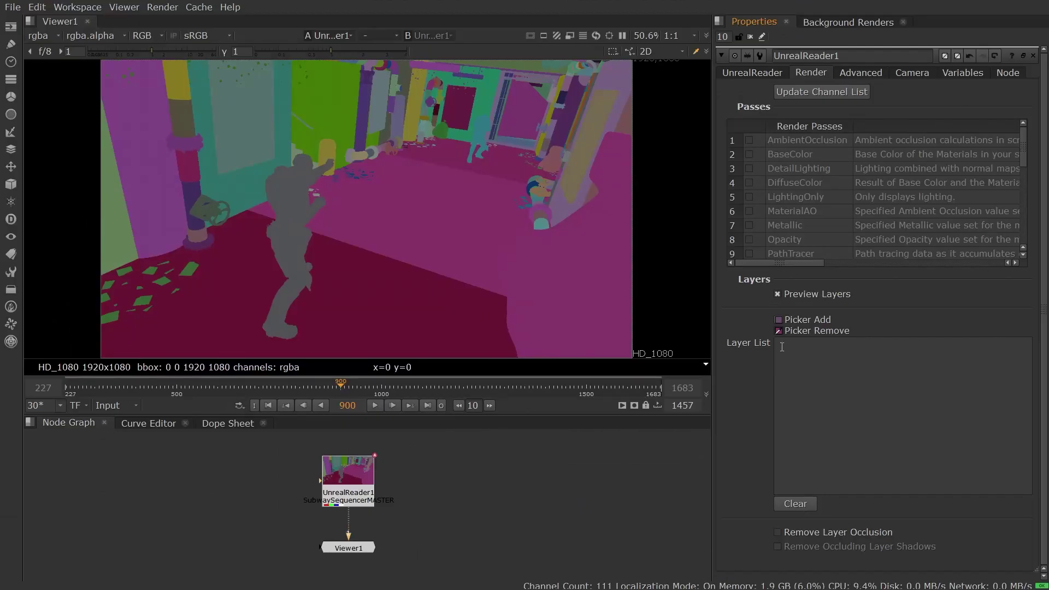
# Pick TrooperB and SM_Hallway_Floor_15, view the floor's alpha, and tick Remove Layer Occlusion.
pyautogui.click(287, 261)
pyautogui.click(253, 275)
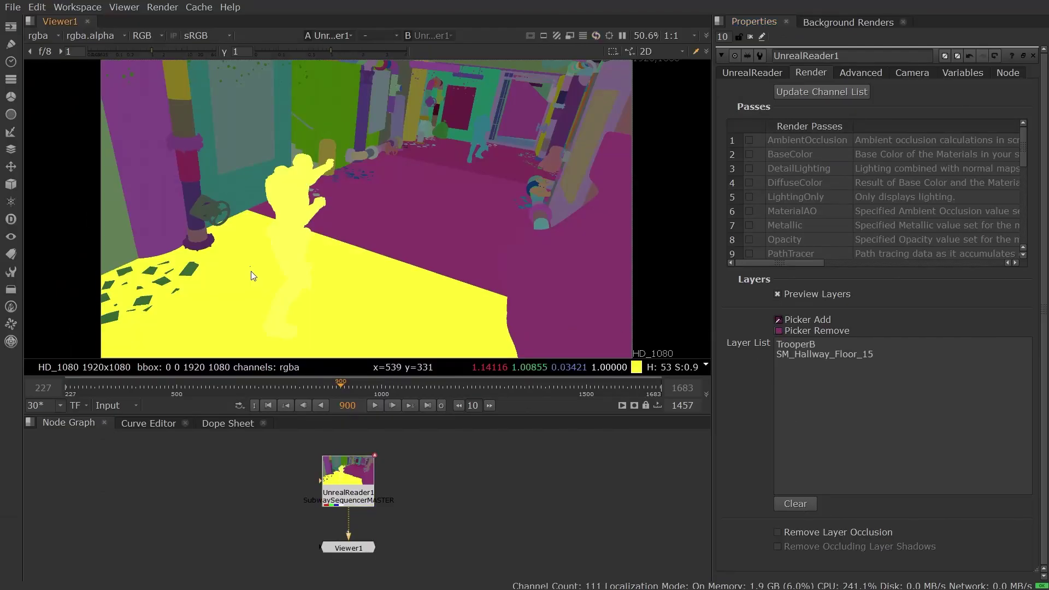
pyautogui.click(39, 36)
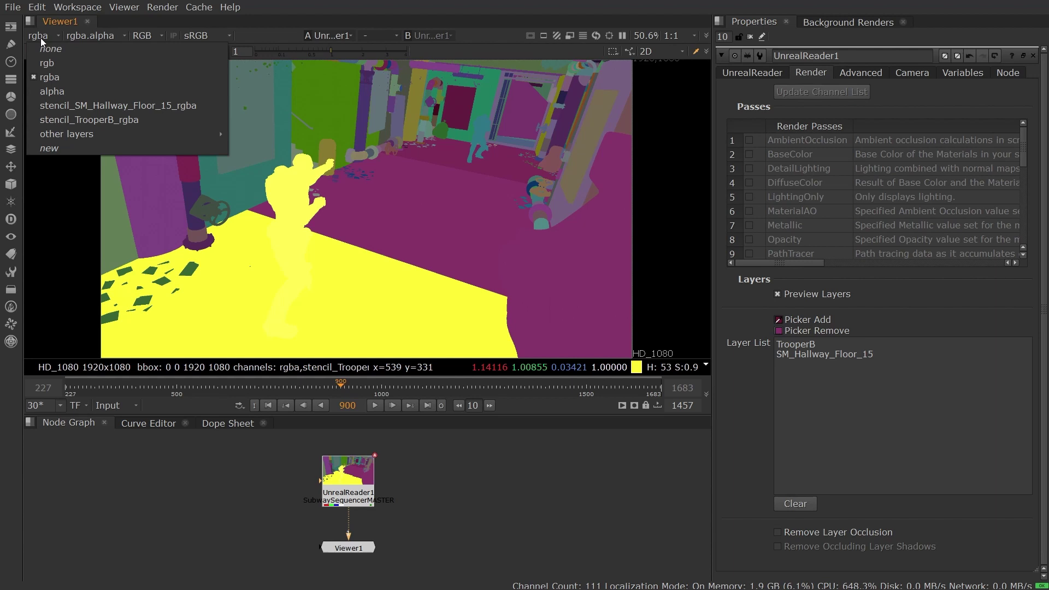
pyautogui.click(60, 108)
pyautogui.press('a')
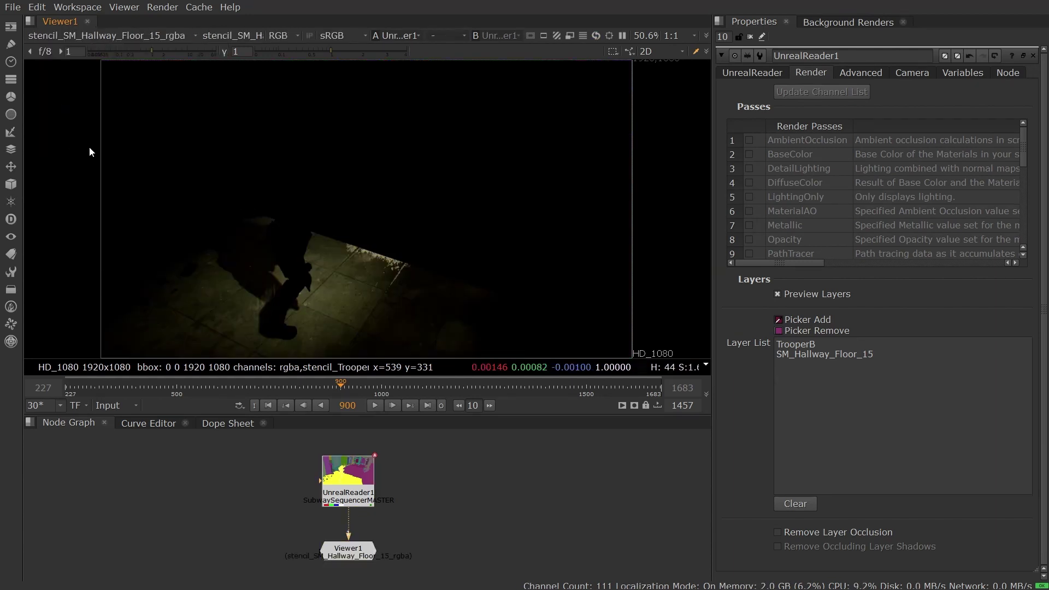
pyautogui.click(778, 532)
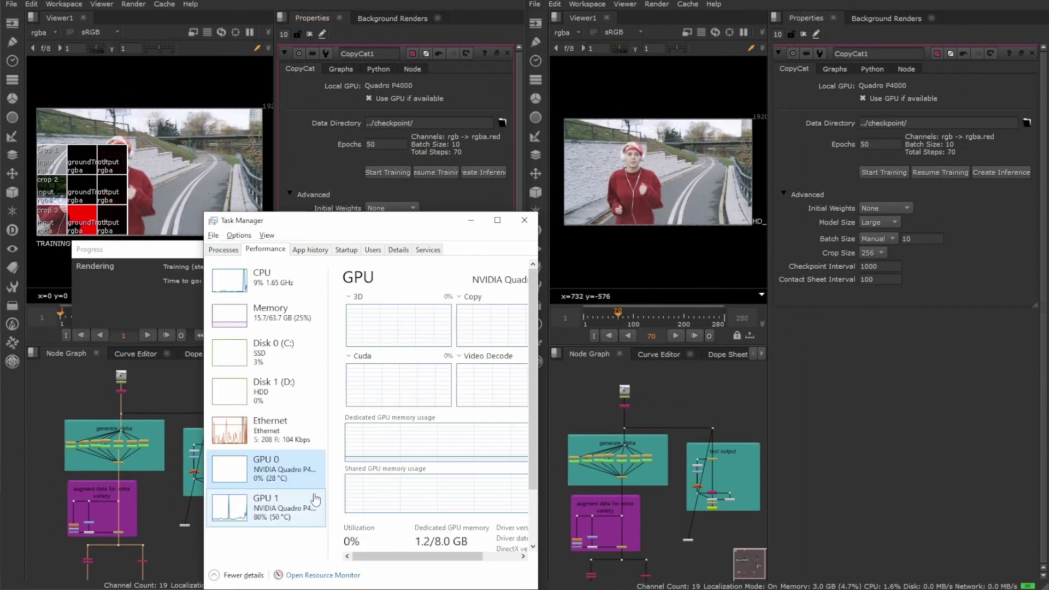
# Bring up Task Manager's performance graphs for GPU 1 to confirm it is under training load.
pyautogui.click(316, 499)
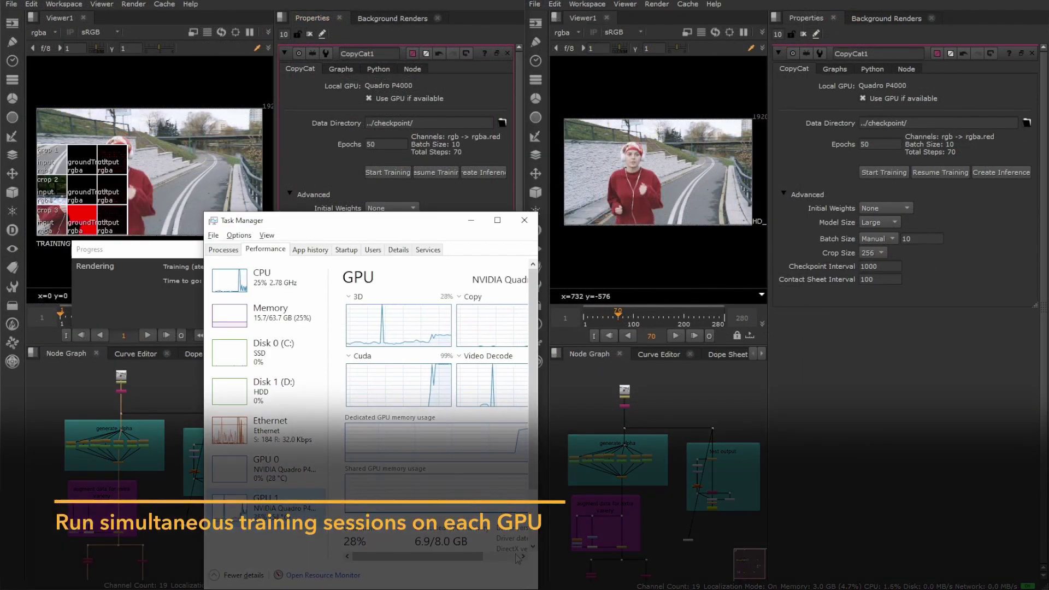
pyautogui.click(823, 439)
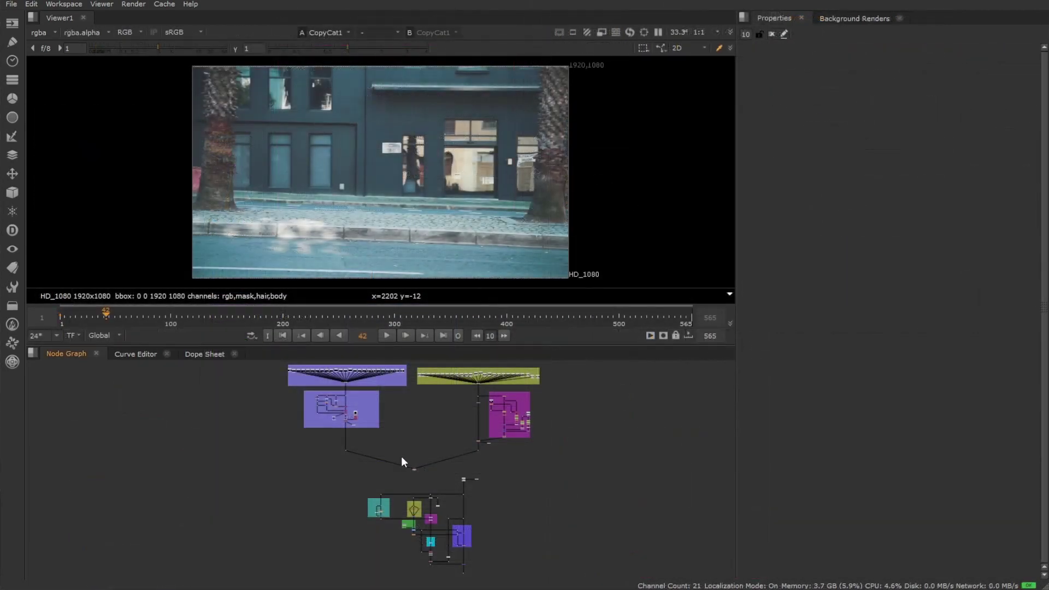
# Move the CopyCat training progress window over the node graph and cancel the training.
pyautogui.scroll(5, 415, 471)
pyautogui.scroll(-3, 461, 423)
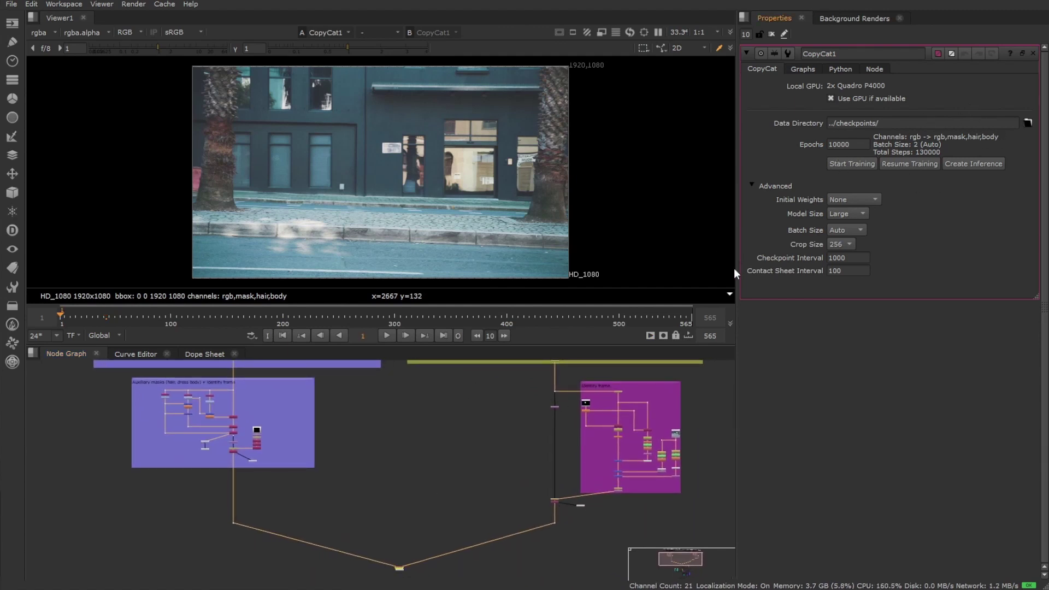
pyautogui.moveTo(560, 253); pyautogui.dragTo(526, 394)
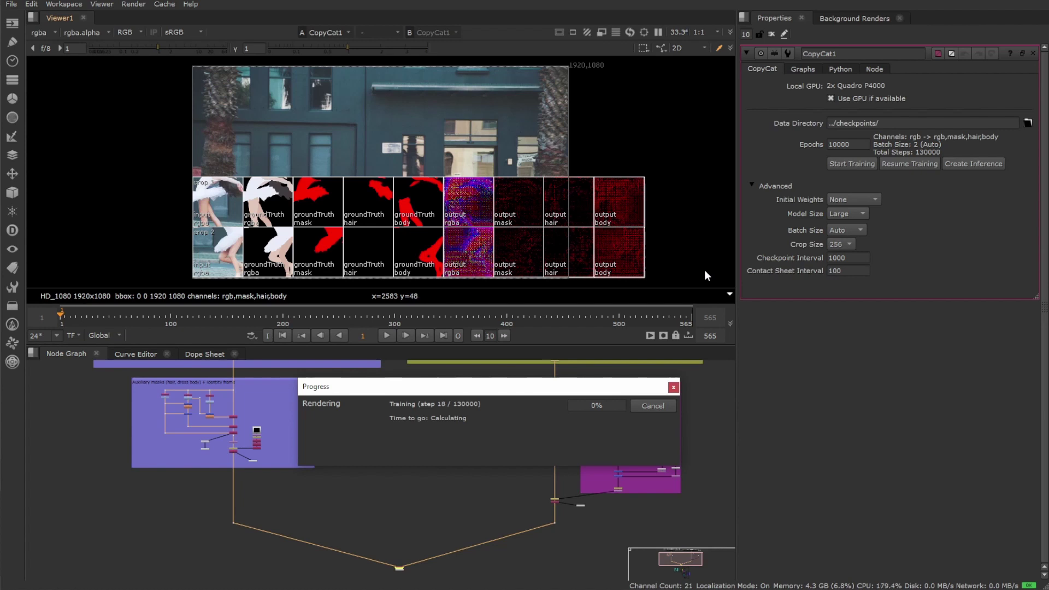
pyautogui.click(663, 406)
# View the small contact sheet node's output to show the ballet comparison.
pyautogui.scroll(-5, 485, 453)
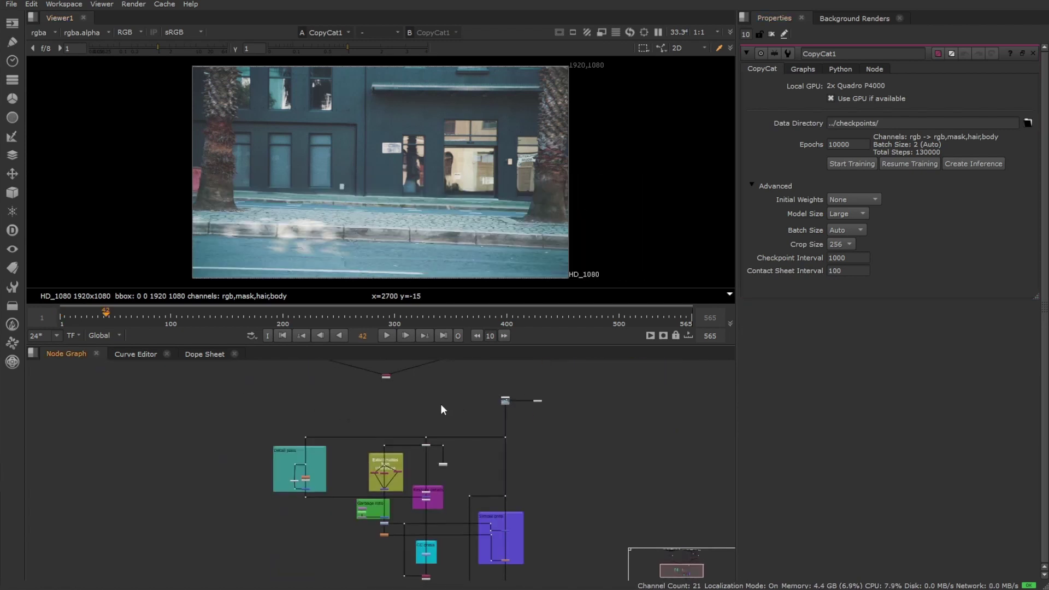
pyautogui.scroll(3, 444, 467)
pyautogui.click(443, 467)
pyautogui.press('1')
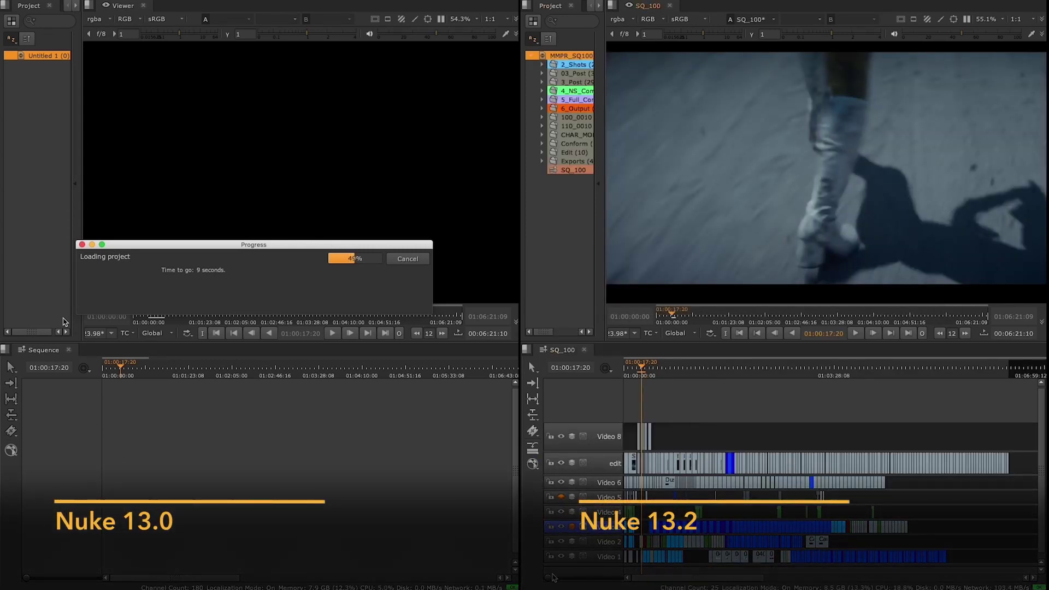
# Zoom into the SQ_100 timeline, play it, and park the playhead at 01:00:20:09.
pyautogui.moveTo(550, 578); pyautogui.dragTo(570, 580)
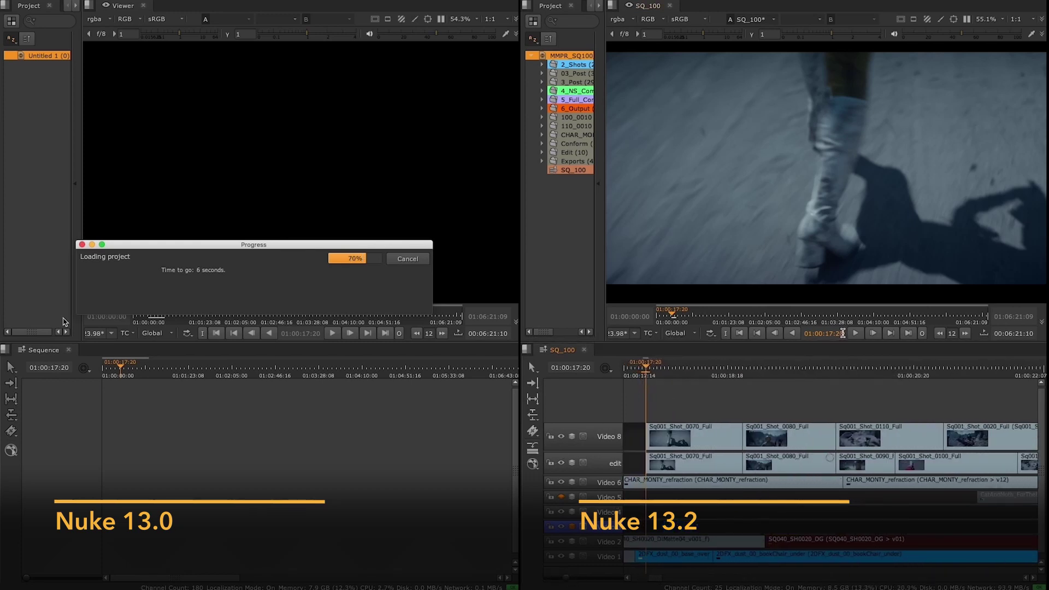
pyautogui.click(855, 333)
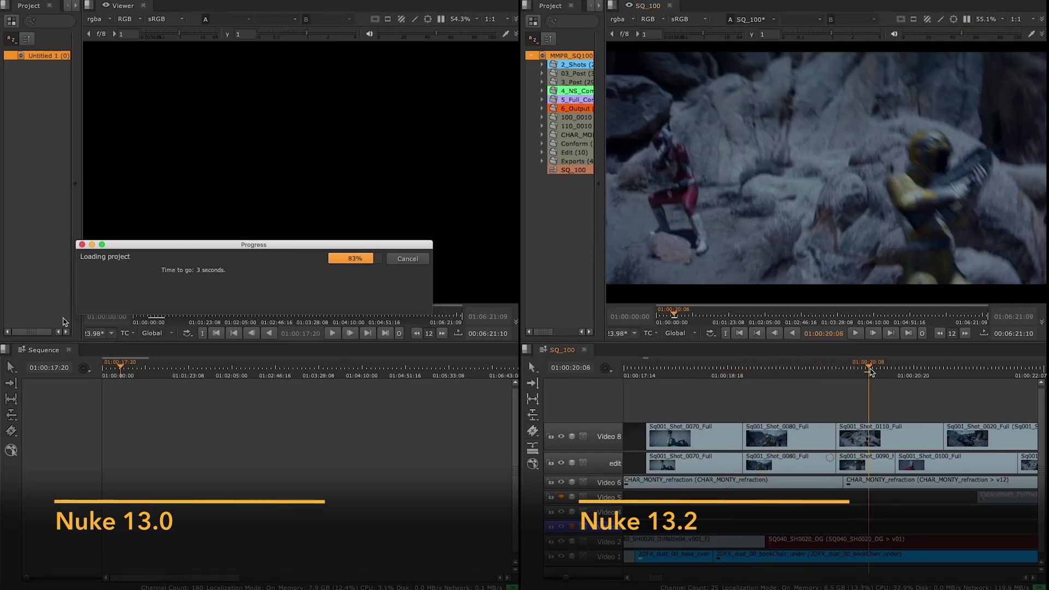
pyautogui.click(862, 369)
pyautogui.moveTo(862, 370); pyautogui.dragTo(873, 370)
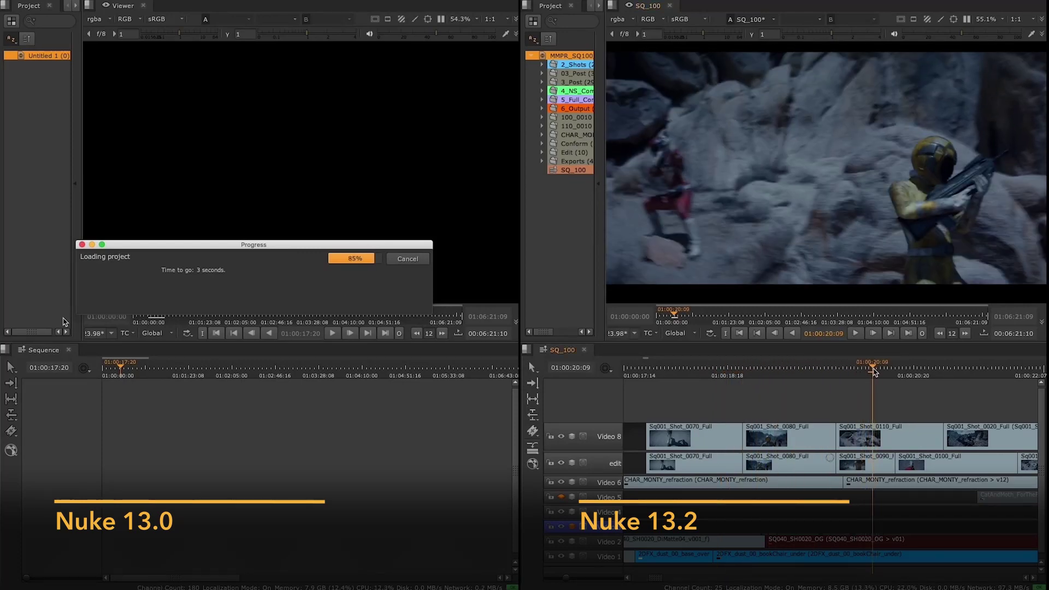
# Add a ColorCorrect soft effect over Sq001_Shot_0110_Full with master gain raised to 2.5.
pyautogui.click(532, 448)
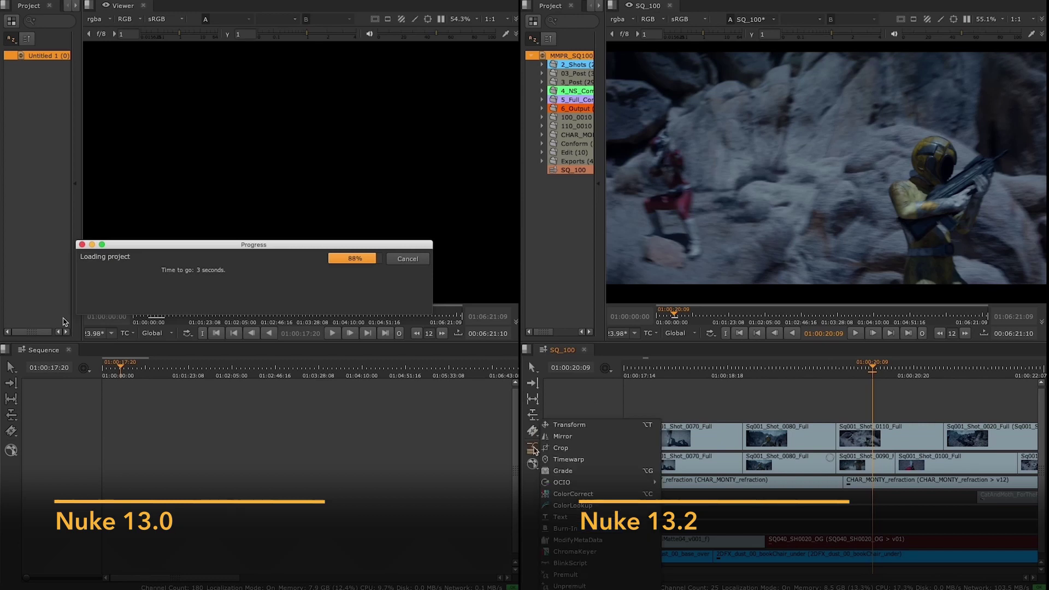
pyautogui.click(570, 494)
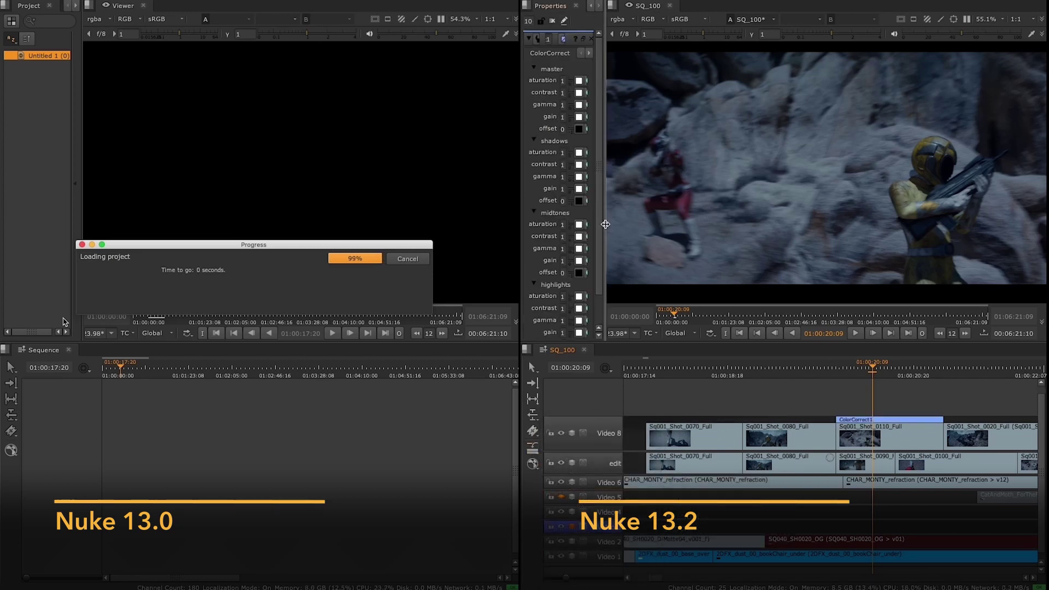
pyautogui.moveTo(603, 225); pyautogui.dragTo(739, 225)
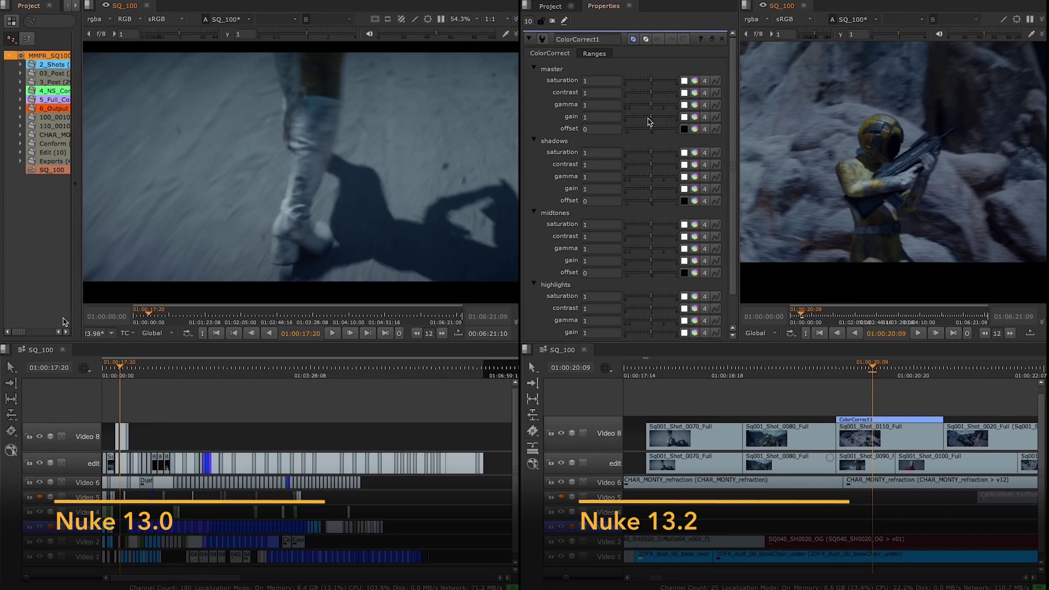
pyautogui.moveTo(655, 120); pyautogui.dragTo(658, 119)
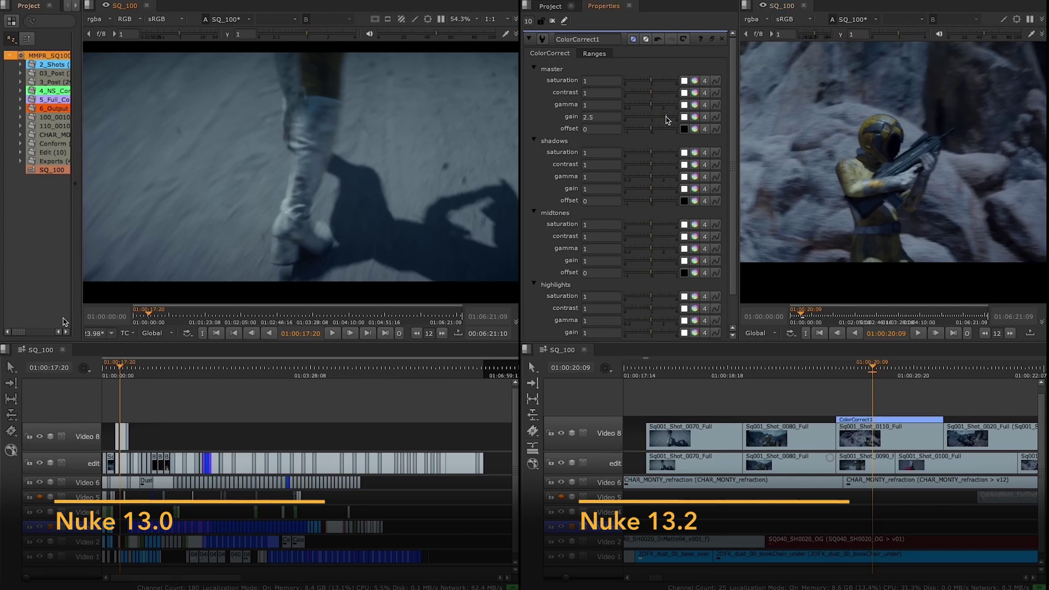
pyautogui.scroll(2, 869, 162)
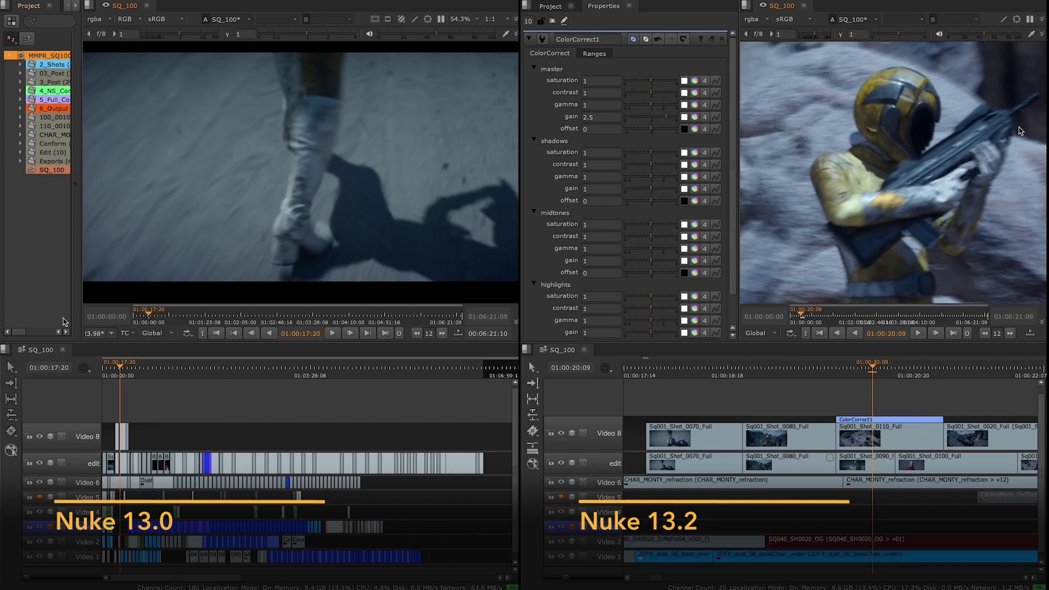
pyautogui.click(871, 418)
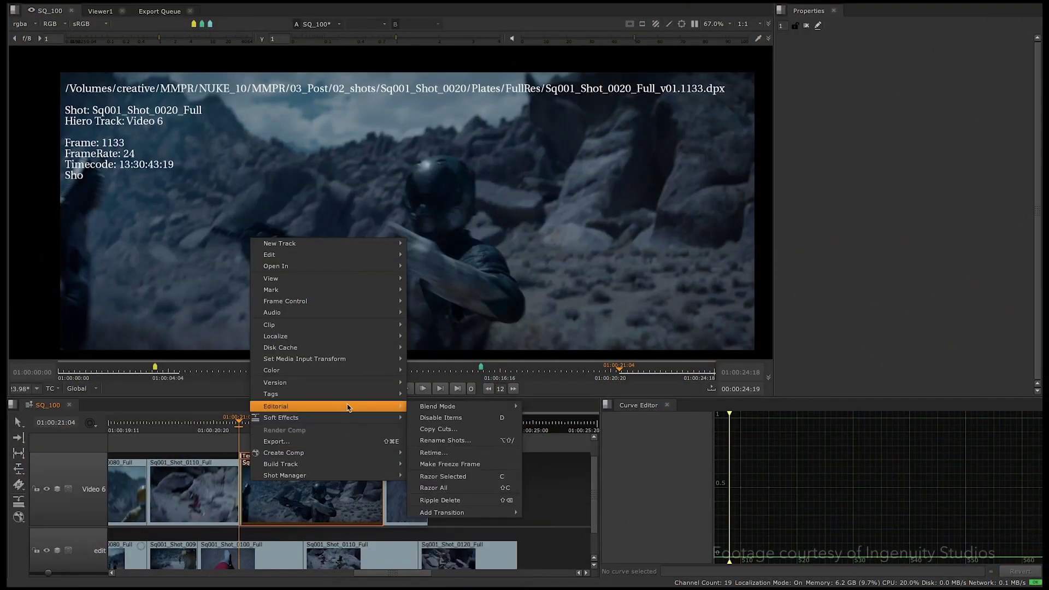
# Add a dissolve transition to the clip and keyframe its 'which' value a few frames in.
pyautogui.moveTo(497, 513)
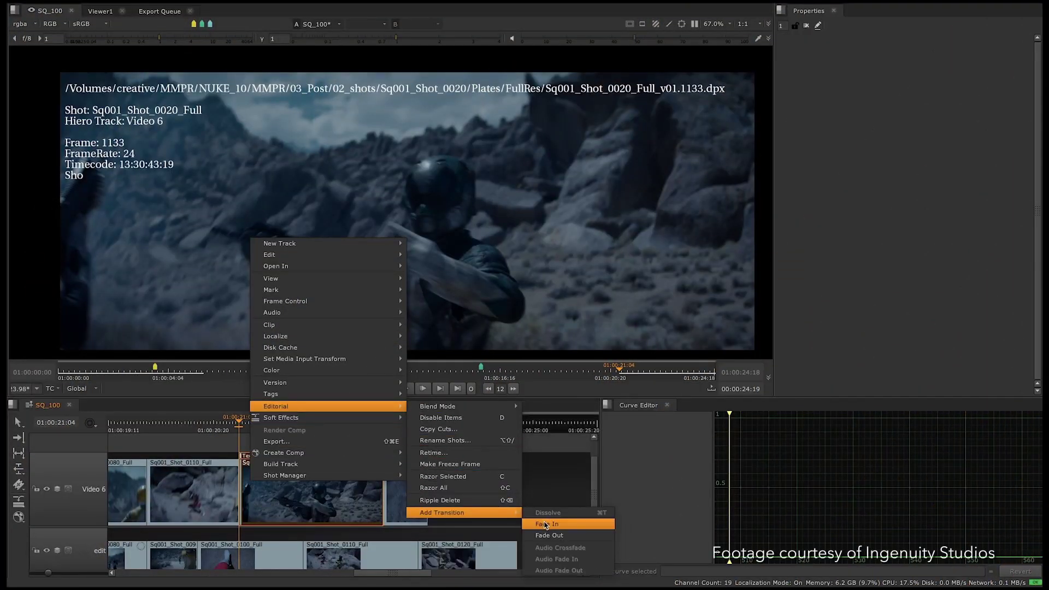
pyautogui.click(547, 520)
pyautogui.moveTo(241, 423); pyautogui.dragTo(256, 424)
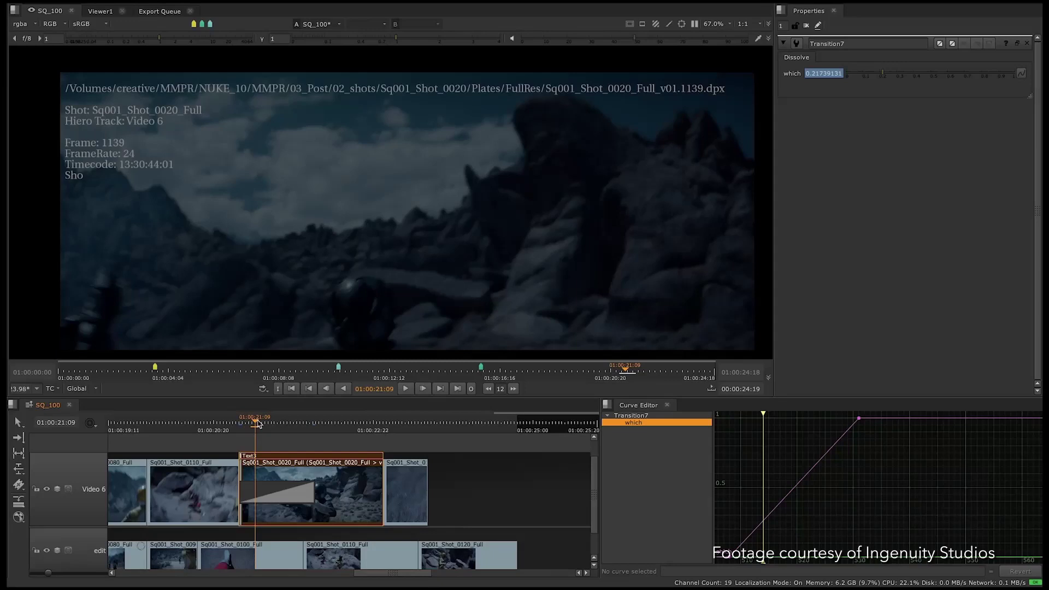
pyautogui.click(887, 75)
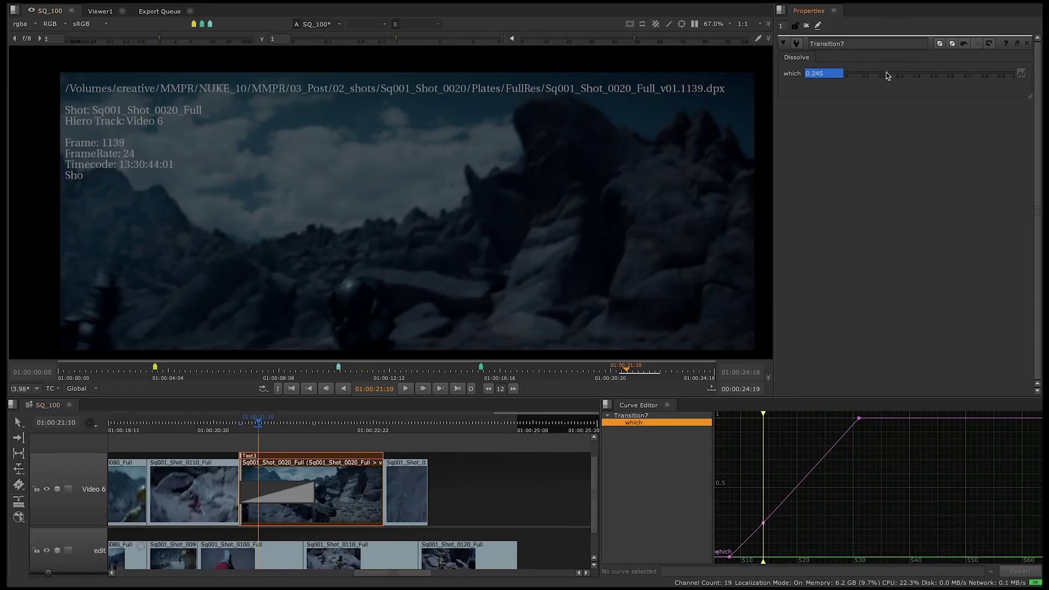
# Lower 'which' at that frame and reshape the key's tangent into a non-linear ramp.
pyautogui.moveTo(964, 75); pyautogui.dragTo(881, 82)
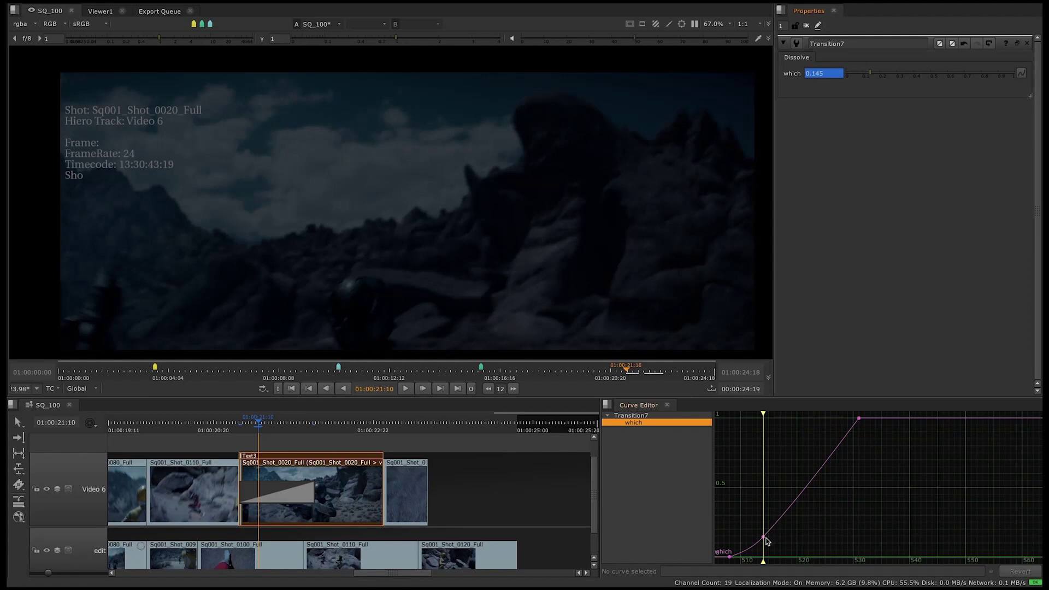
pyautogui.click(763, 537)
pyautogui.moveTo(759, 533); pyautogui.dragTo(805, 519)
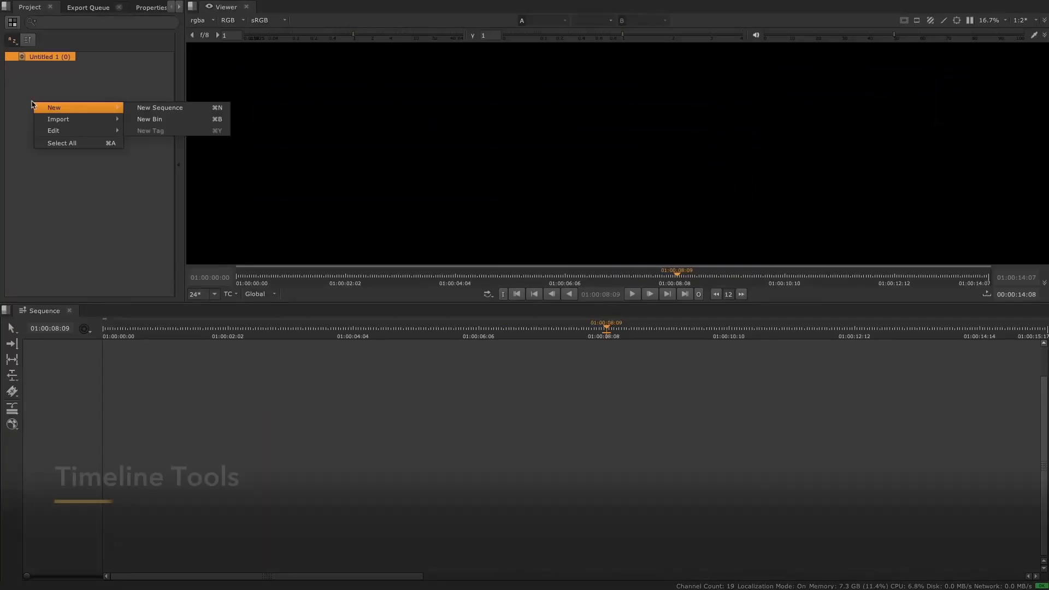
# Import 1_SQ_30_40.otio into the project bin as a sequence.
pyautogui.moveTo(82, 119)
pyautogui.click(226, 154)
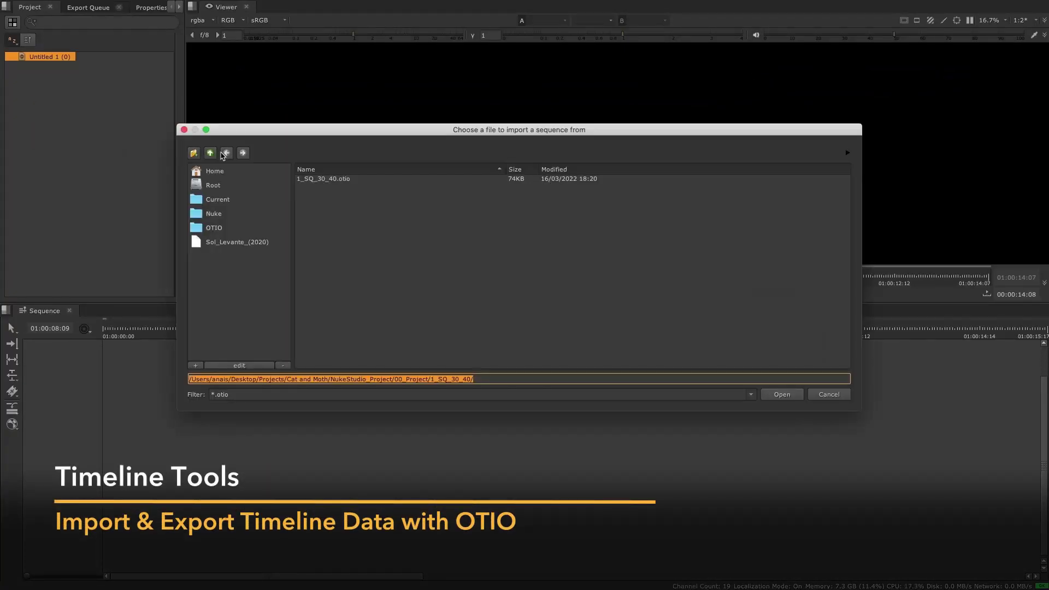
pyautogui.click(383, 181)
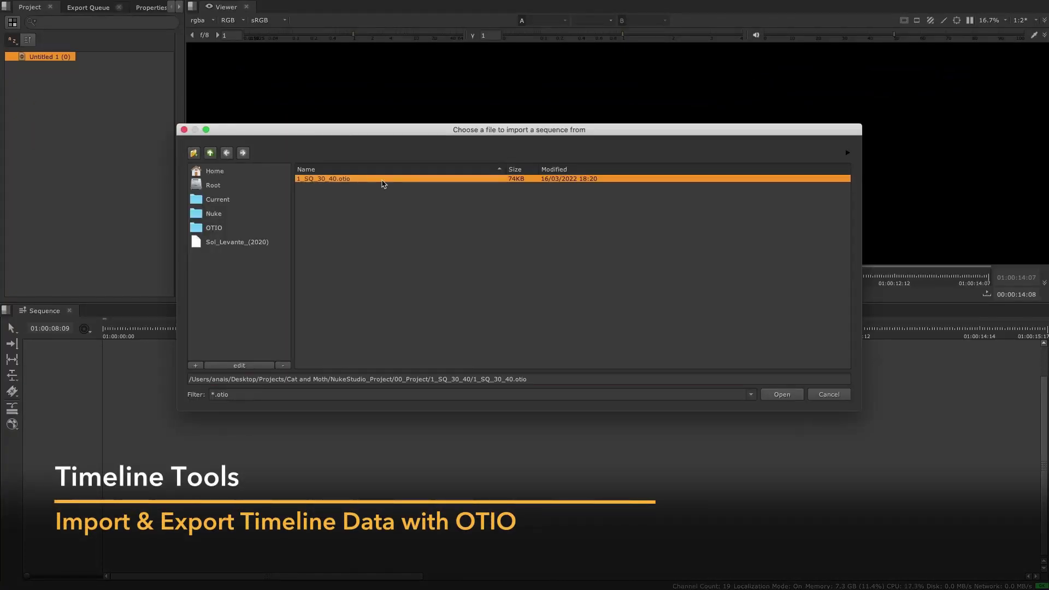
pyautogui.click(799, 395)
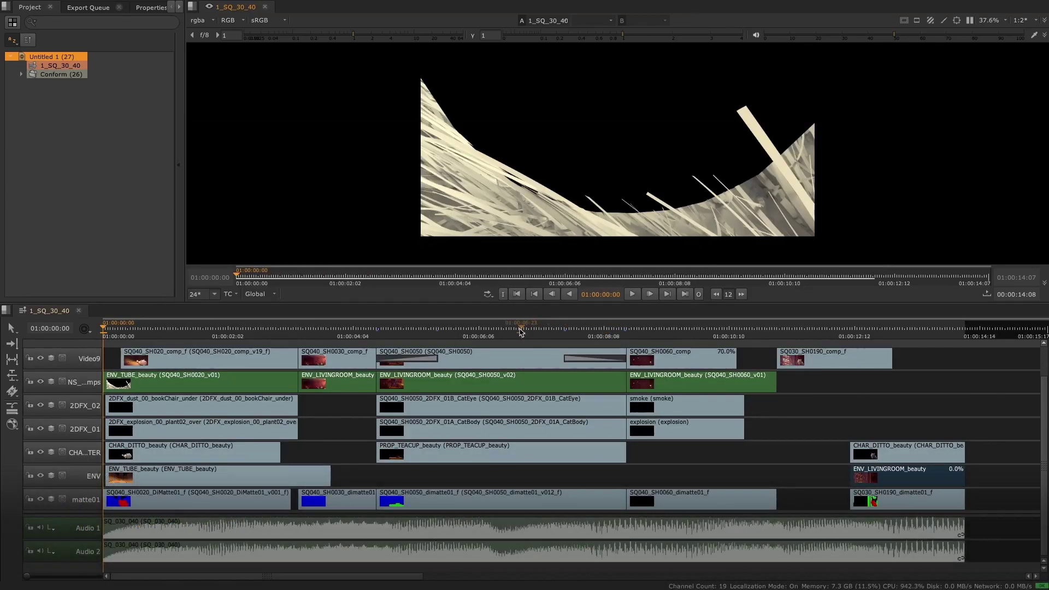
# Scrub the imported sequence from the cat shot to a darker frame and the teacup shot near 01:00:09:00.
pyautogui.moveTo(521, 331); pyautogui.dragTo(498, 332)
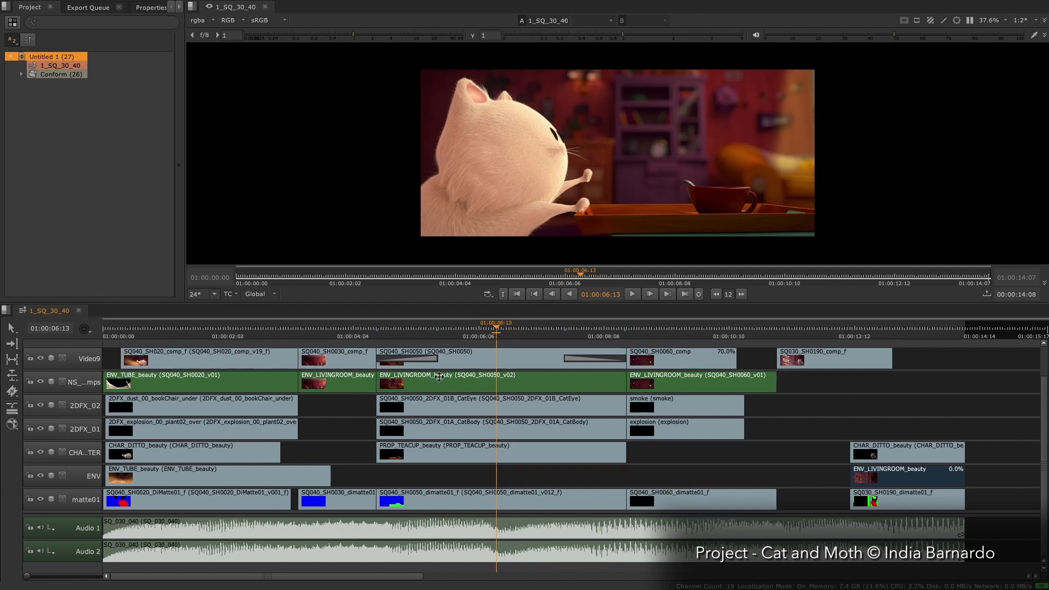
pyautogui.click(69, 527)
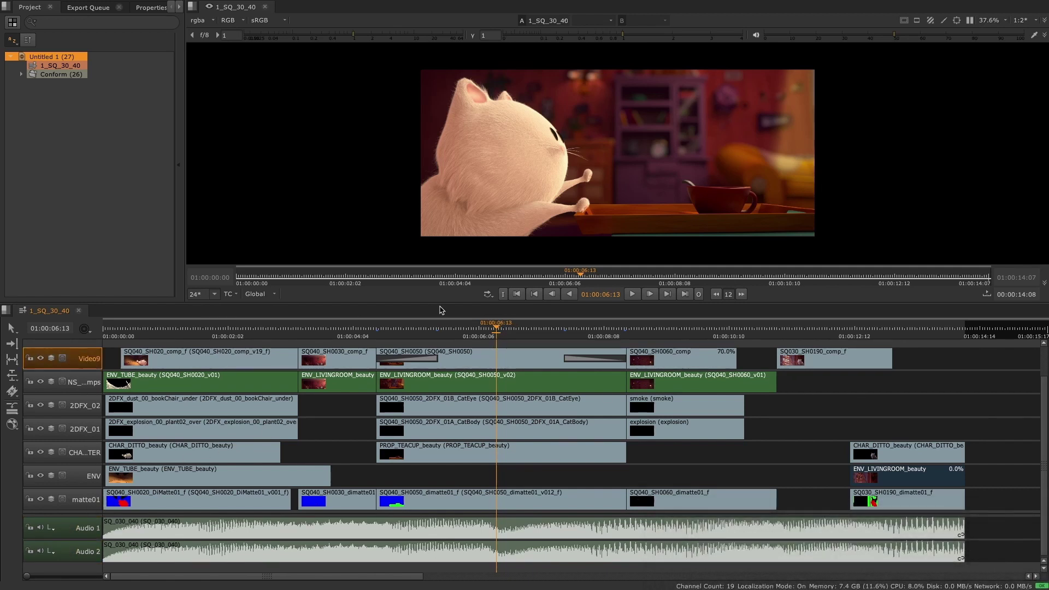
pyautogui.moveTo(497, 323); pyautogui.dragTo(641, 323)
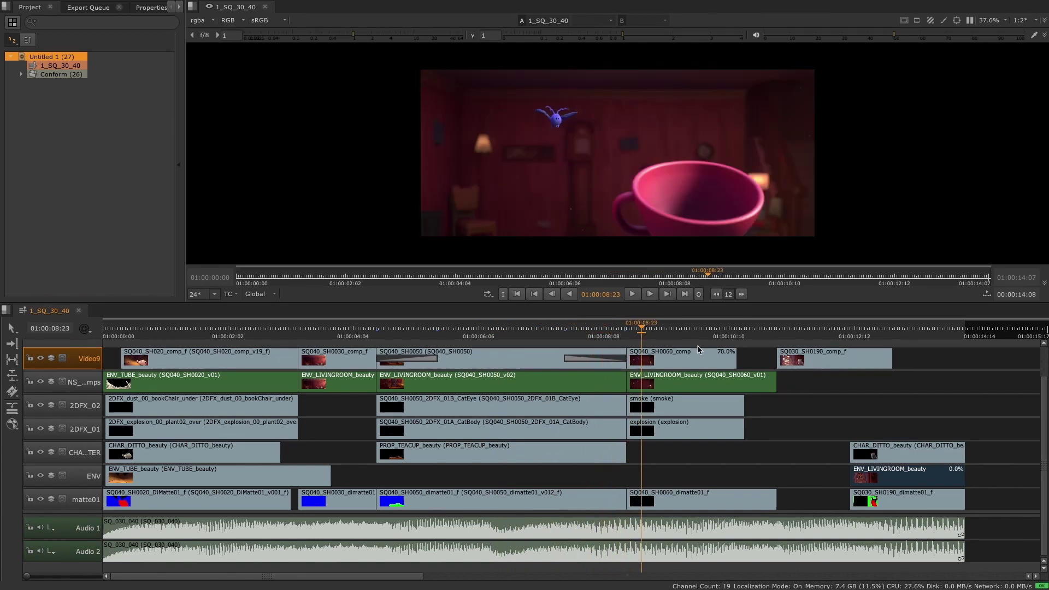
pyautogui.moveTo(705, 338); pyautogui.dragTo(646, 340)
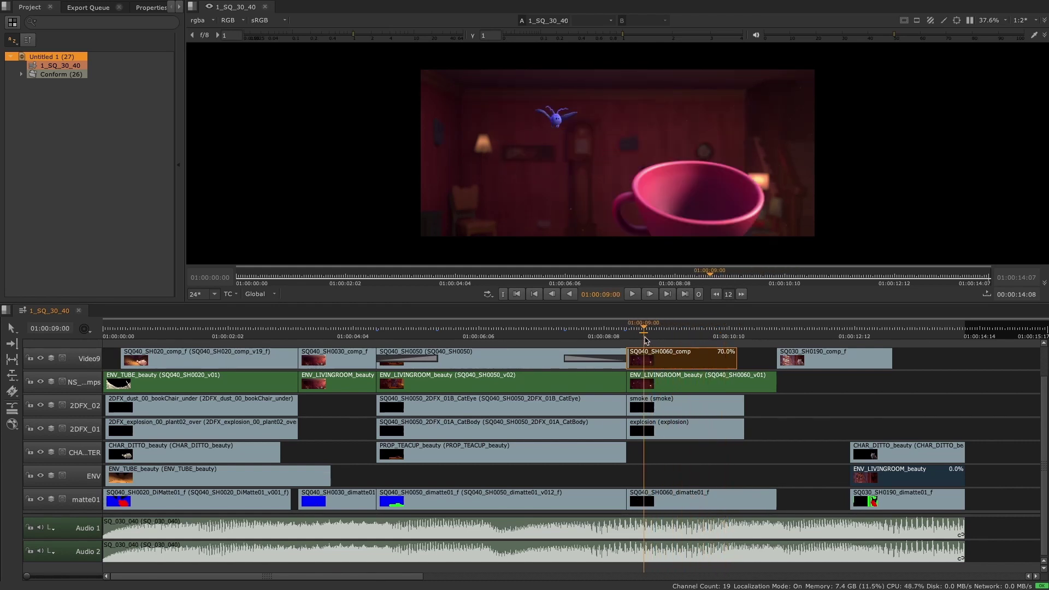
# Import Dailies.otio from the 00_Project/Dailies folder as a new sequence.
pyautogui.rightClick(79, 111)
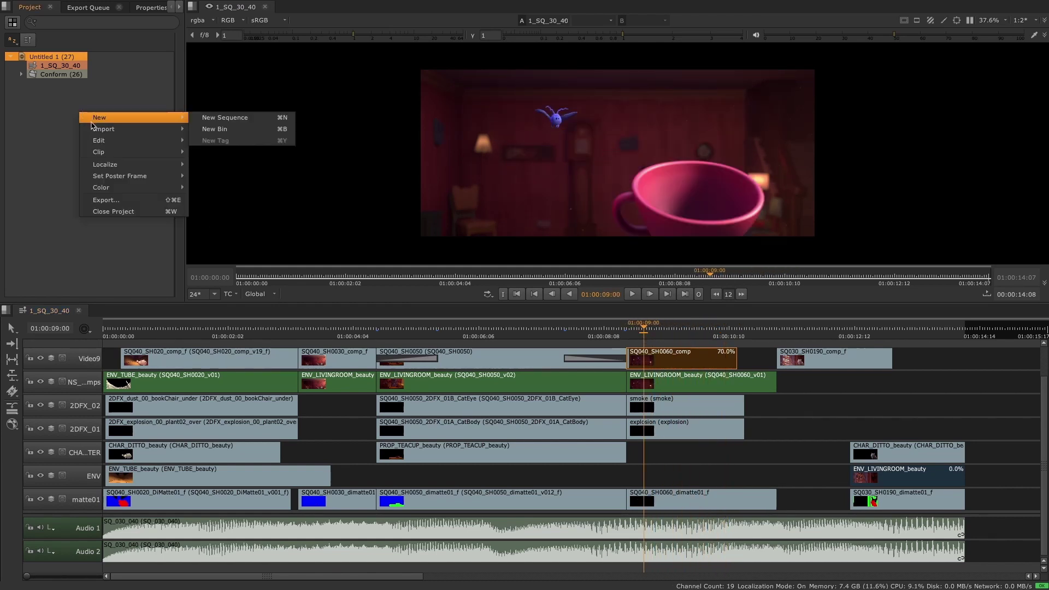
pyautogui.moveTo(186, 129)
pyautogui.click(214, 163)
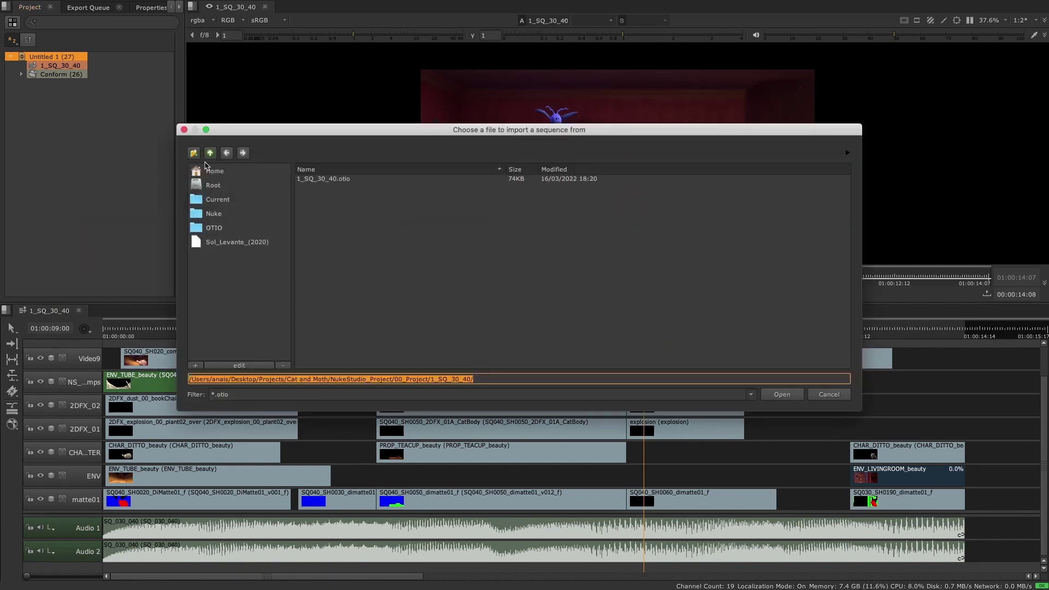
pyautogui.click(211, 154)
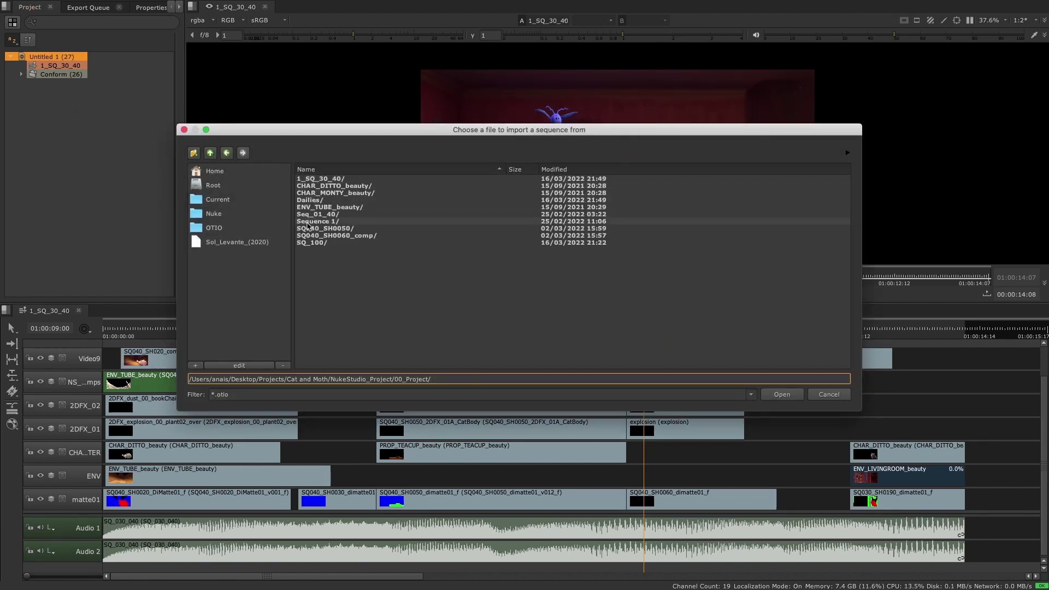
pyautogui.doubleClick(313, 200)
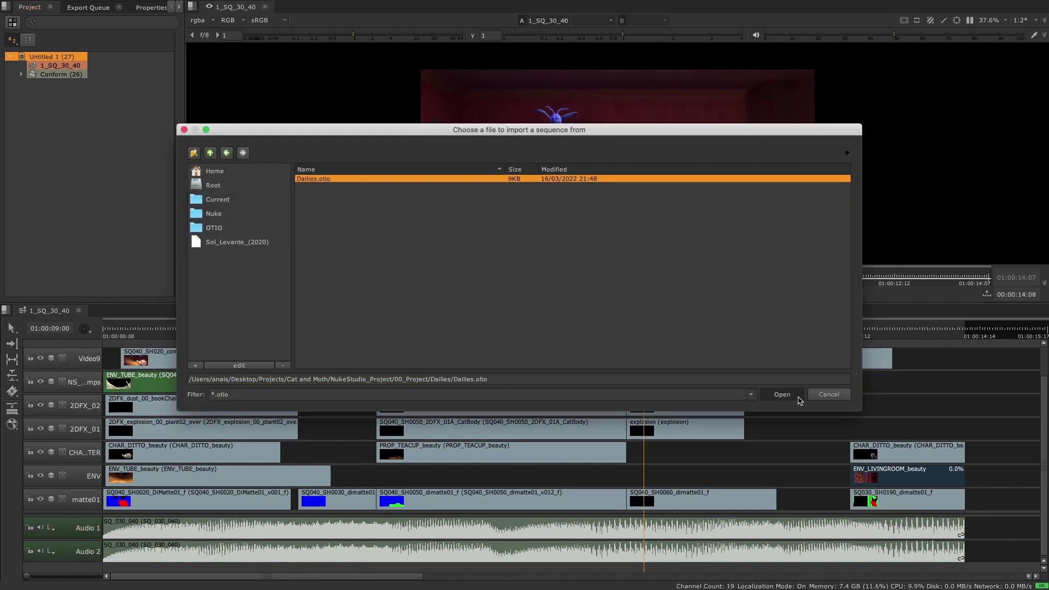
pyautogui.click(797, 400)
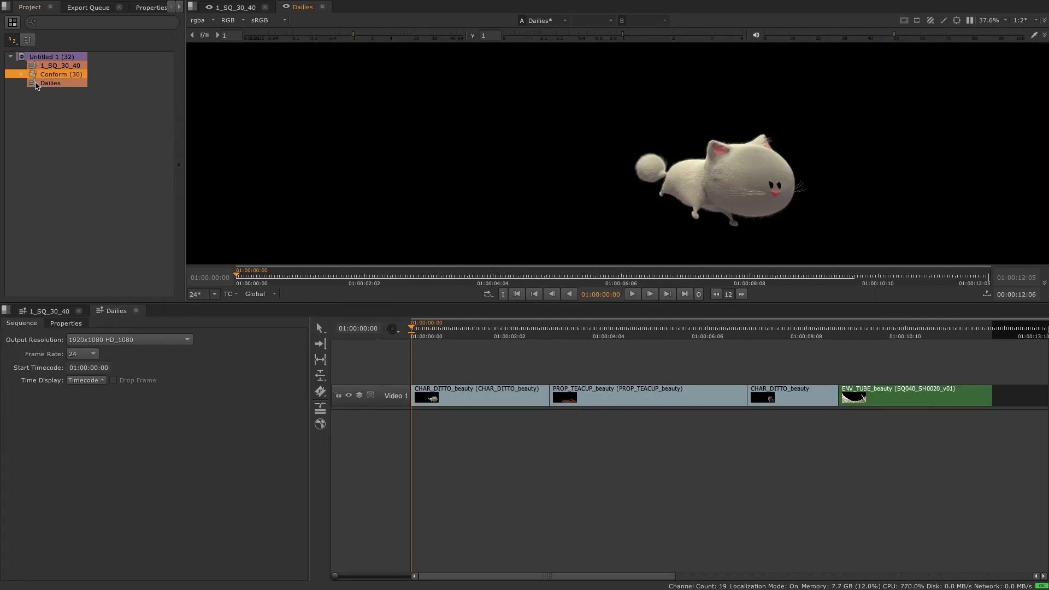
# Play and scrub through the Dailies clips, then return to the 1_SQ_30_40 sequence.
pyautogui.click(632, 295)
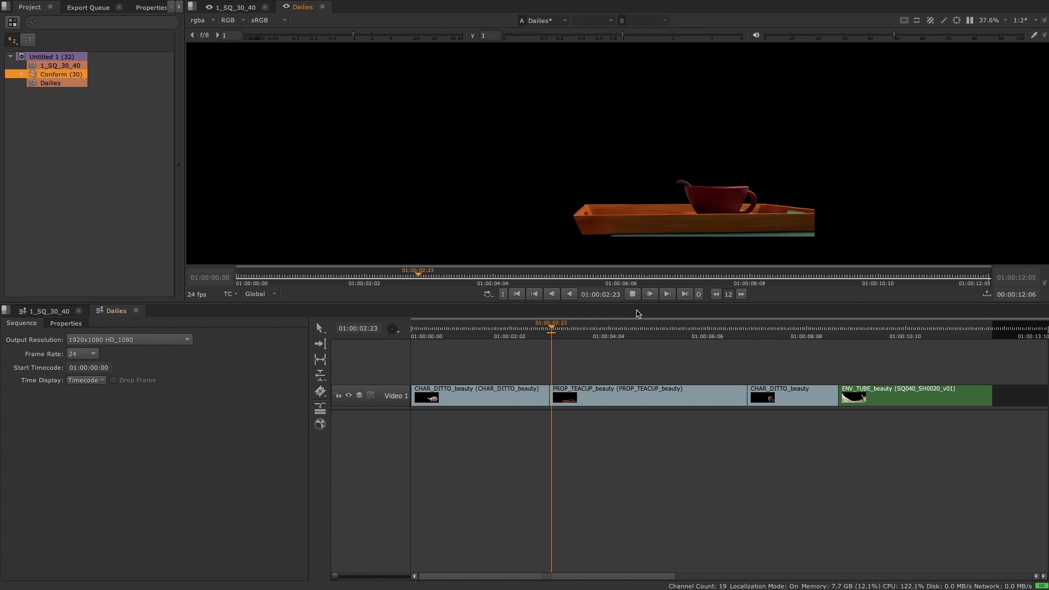
pyautogui.moveTo(630, 329); pyautogui.dragTo(551, 332)
pyautogui.press('space')
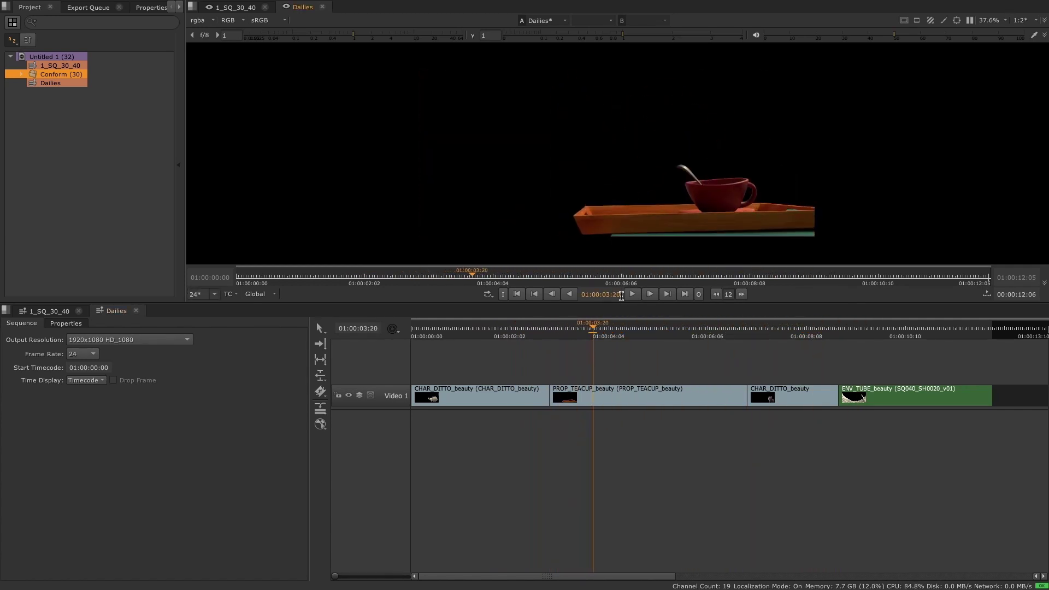
pyautogui.click(38, 312)
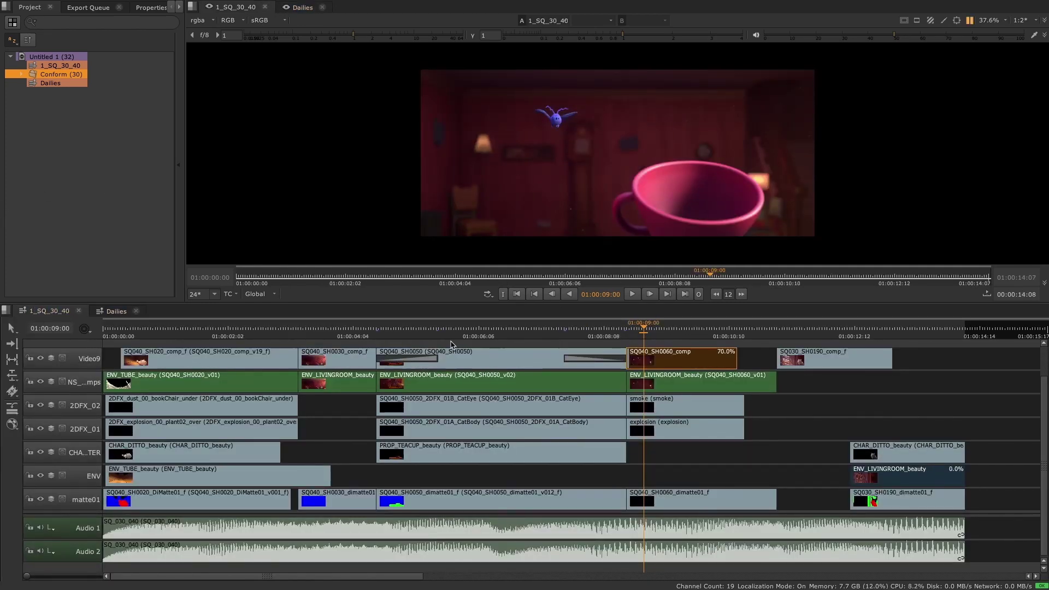
# Go back to the flying cat shot near 01:00:05:03 and show the actions for clip SQ040_SH0030.
pyautogui.click(410, 332)
pyautogui.moveTo(350, 332); pyautogui.dragTo(345, 330)
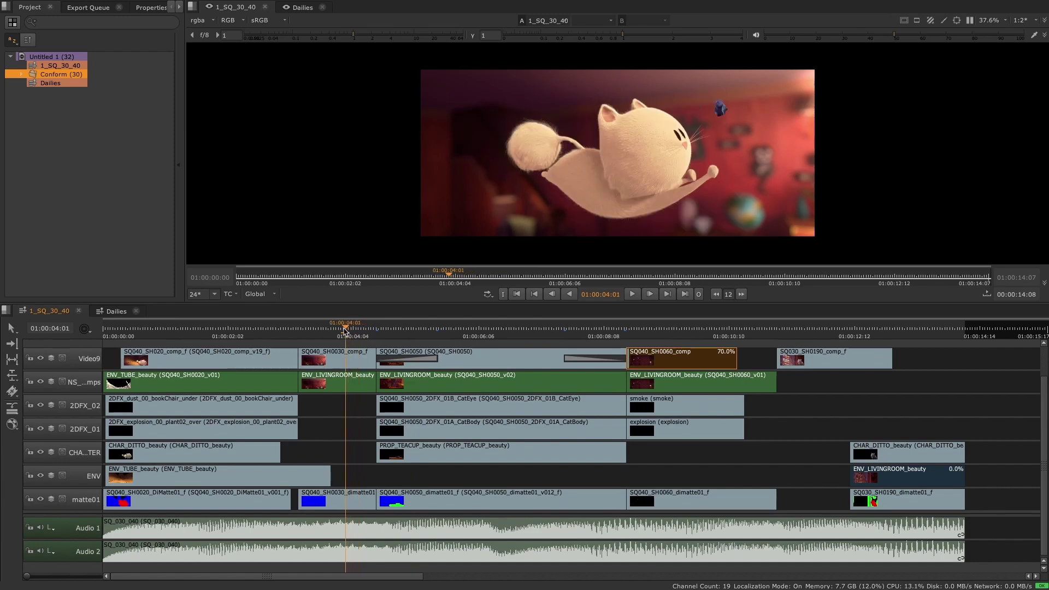
pyautogui.rightClick(354, 358)
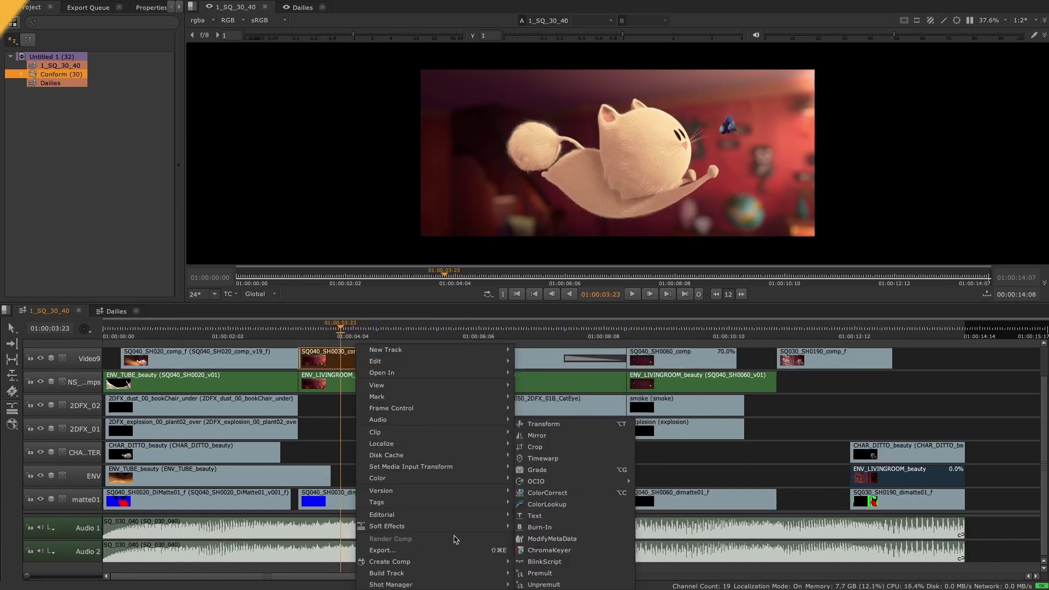